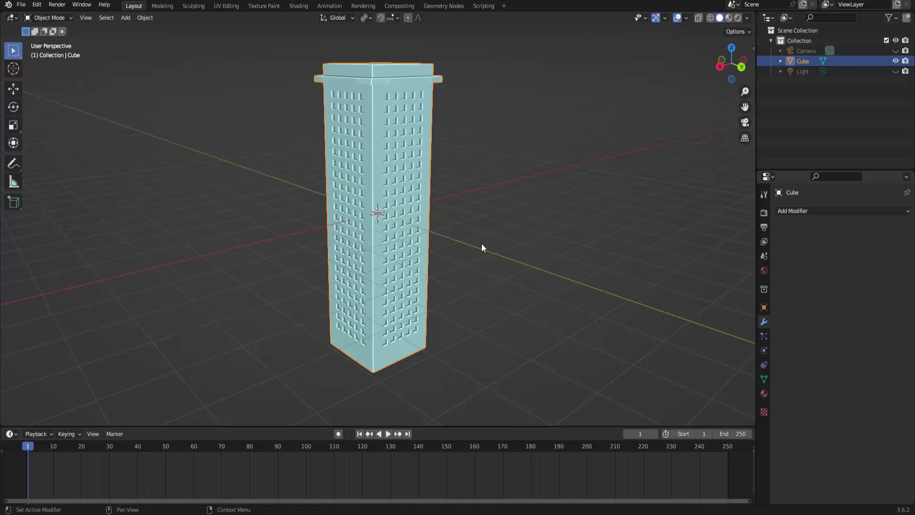
- In Edit Mode, select all of the tower's geometry and move it up along Z
{"action": "left_click", "coordinate": [57, 19]}
{"action": "left_click", "coordinate": [53, 41]}
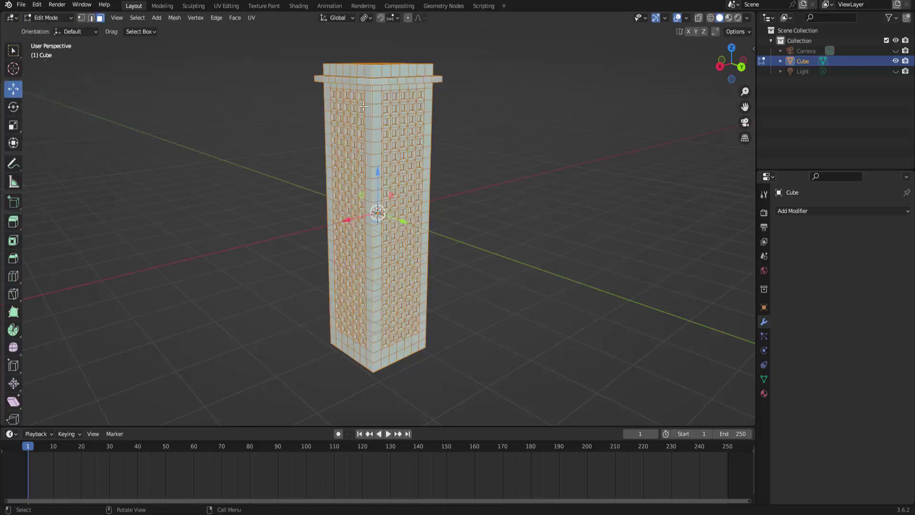
{"action": "key", "text": "a"}
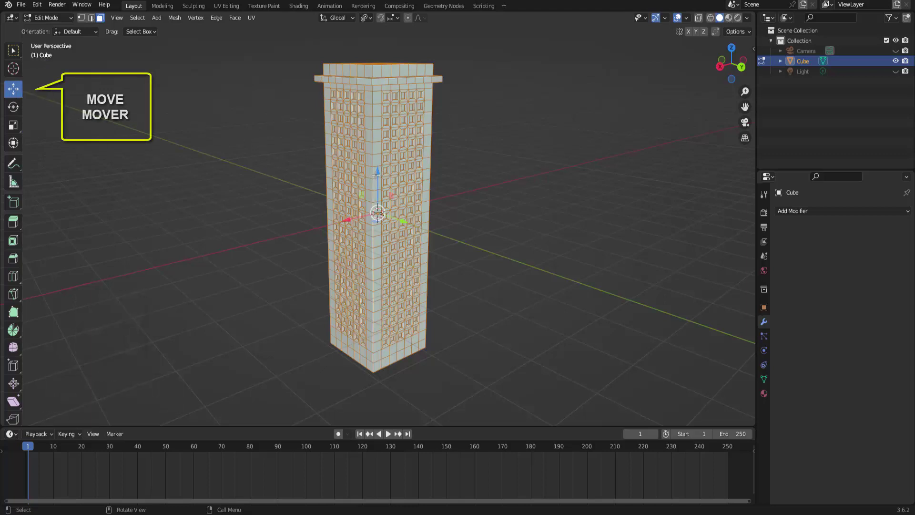
{"action": "left_click_drag", "start_coordinate": [378, 172], "coordinate": [386, 52]}
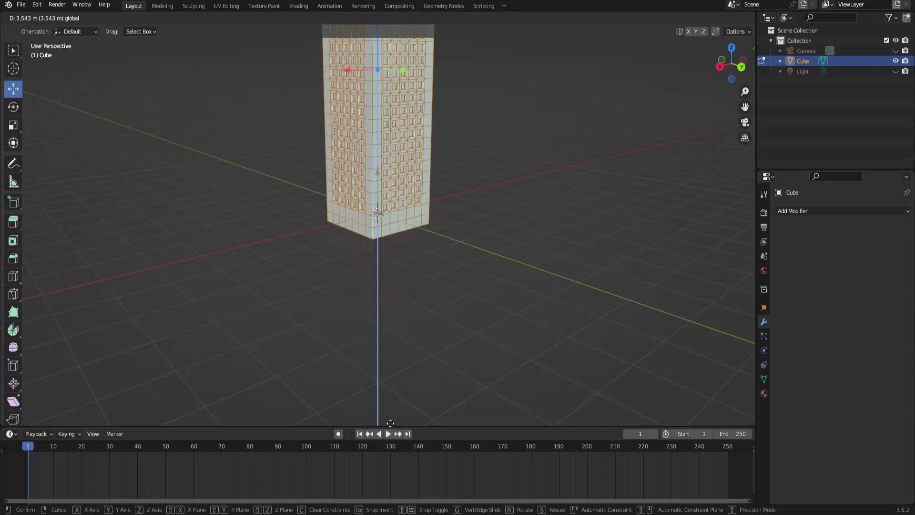
{"action": "left_click_drag", "start_coordinate": [385, 52], "coordinate": [392, 413]}
- In Right Ortho view, set the mesh's base exactly on the ground line
{"action": "left_click", "coordinate": [721, 69]}
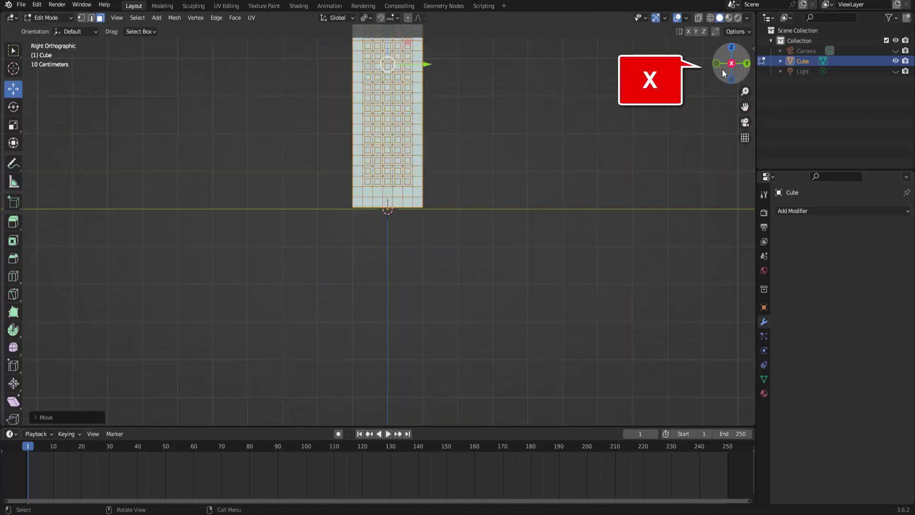
{"action": "scroll", "coordinate": [499, 96], "scroll_direction": "down", "scroll_amount": 1}
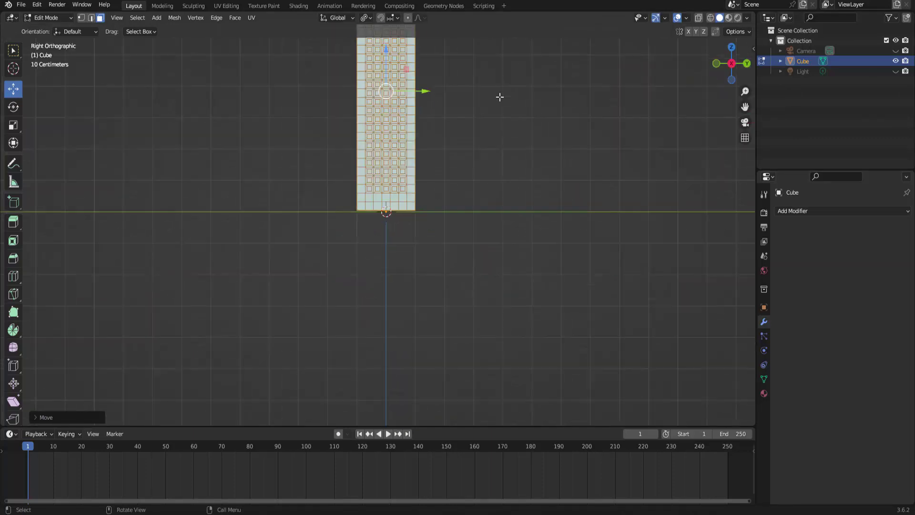
{"action": "left_click_drag", "start_coordinate": [387, 50], "coordinate": [386, 50]}
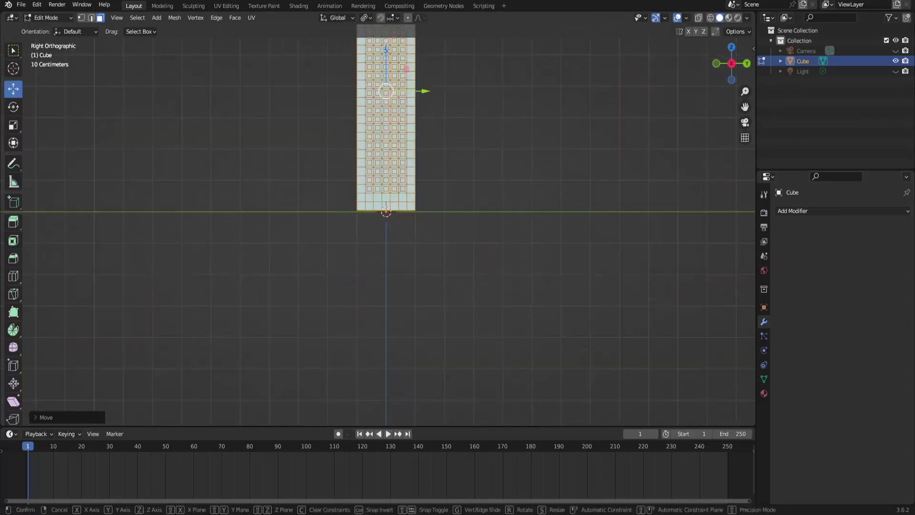
{"action": "left_click", "coordinate": [387, 52]}
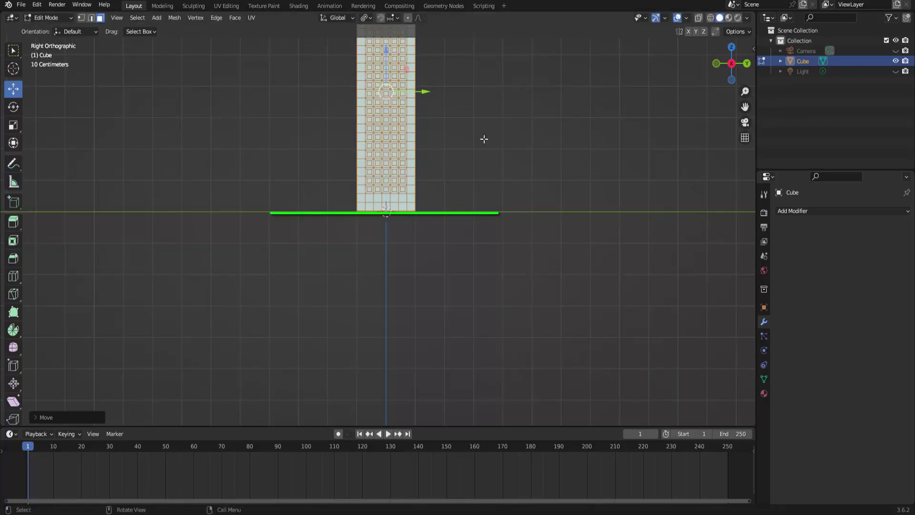
- Orbit back to a perspective view showing the whole raised tower
{"action": "mouse_move", "coordinate": [664, 221]}
{"action": "middle_mouse_down"}
{"action": "mouse_move", "coordinate": [632, 251]}
{"action": "mouse_move", "coordinate": [609, 253]}
{"action": "middle_mouse_up"}
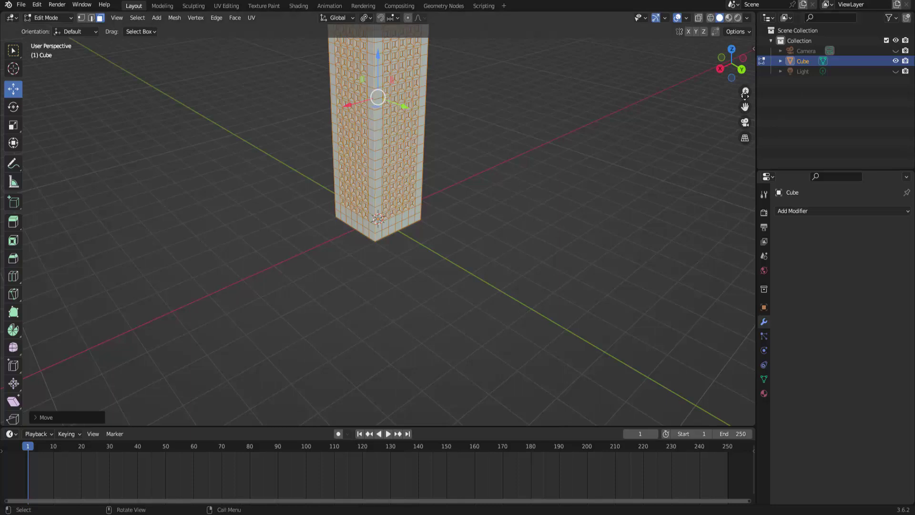
{"action": "left_click_drag", "start_coordinate": [745, 107], "coordinate": [745, 186]}
{"action": "middle_click_drag", "start_coordinate": [597, 202], "coordinate": [638, 202]}
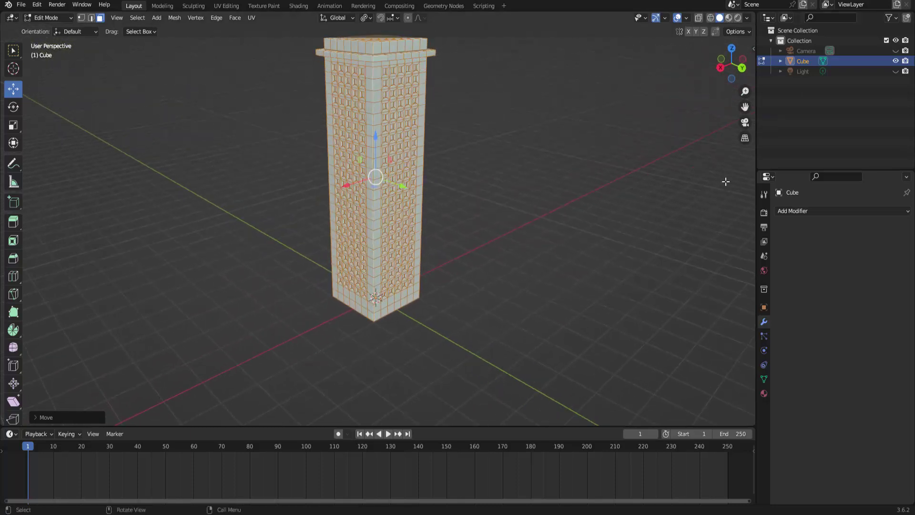
{"action": "left_click_drag", "start_coordinate": [744, 107], "coordinate": [745, 122]}
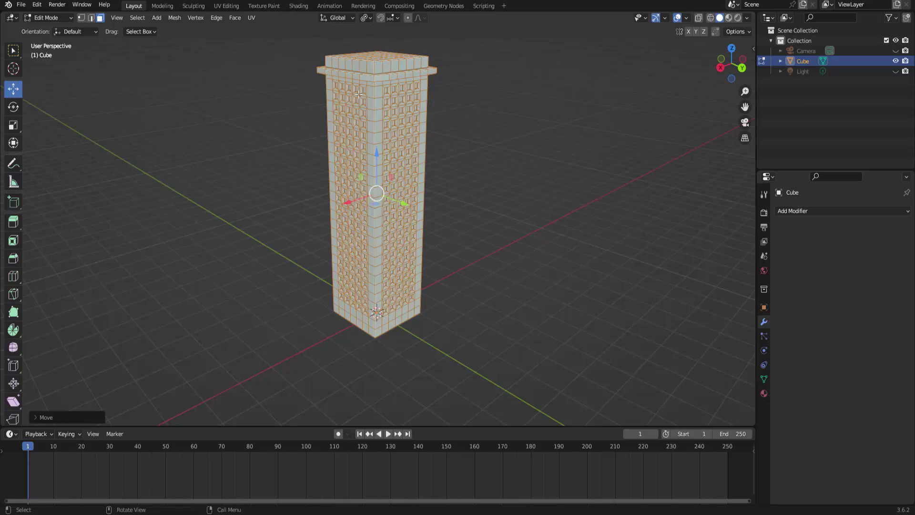
{"action": "left_click", "coordinate": [55, 17]}
- In Object Mode, add a Simple Deform modifier and set its Angle to 0°
{"action": "left_click", "coordinate": [52, 30]}
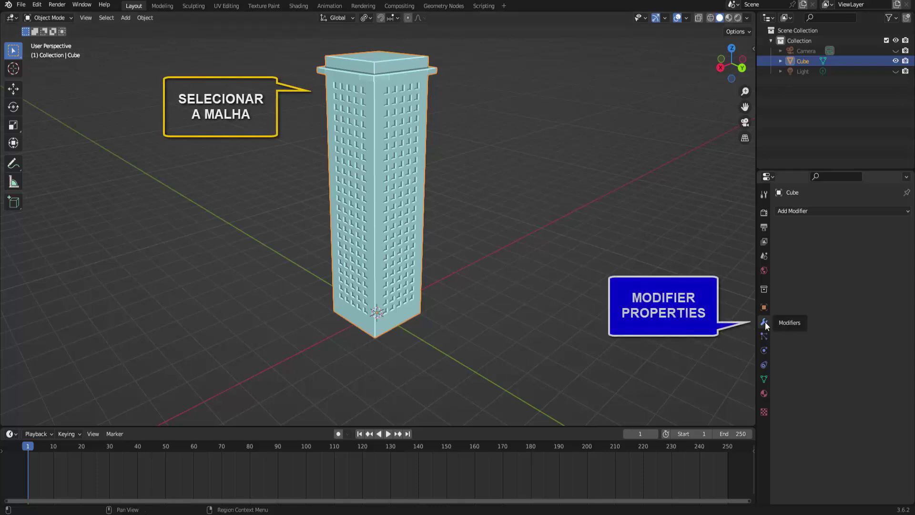
{"action": "left_click", "coordinate": [831, 209]}
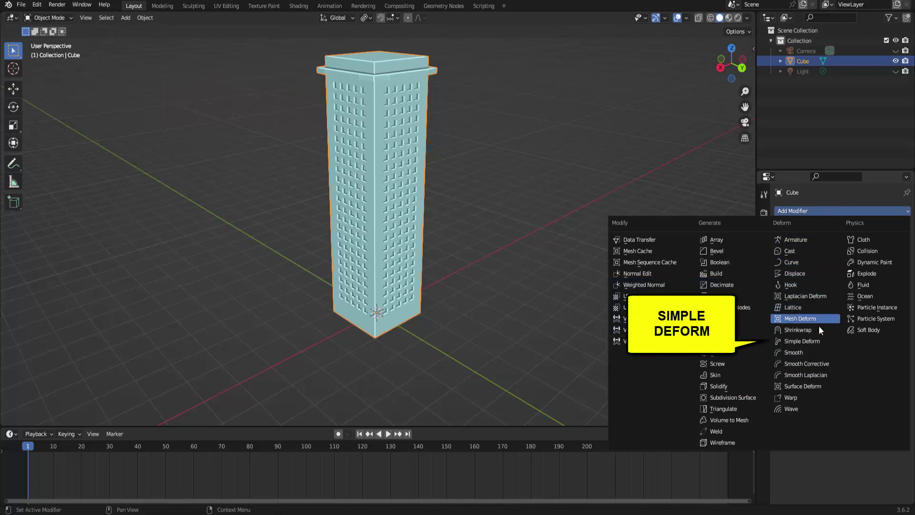
{"action": "left_click", "coordinate": [805, 341]}
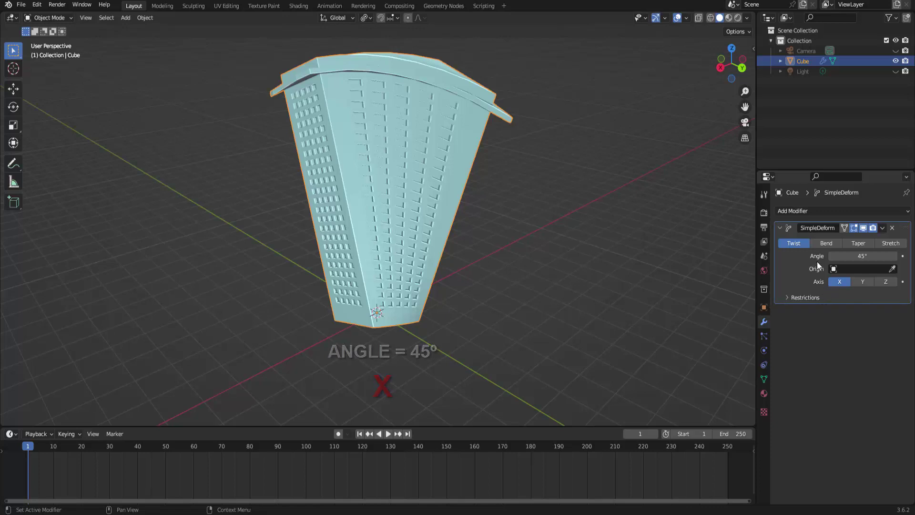
{"action": "left_click", "coordinate": [862, 256]}
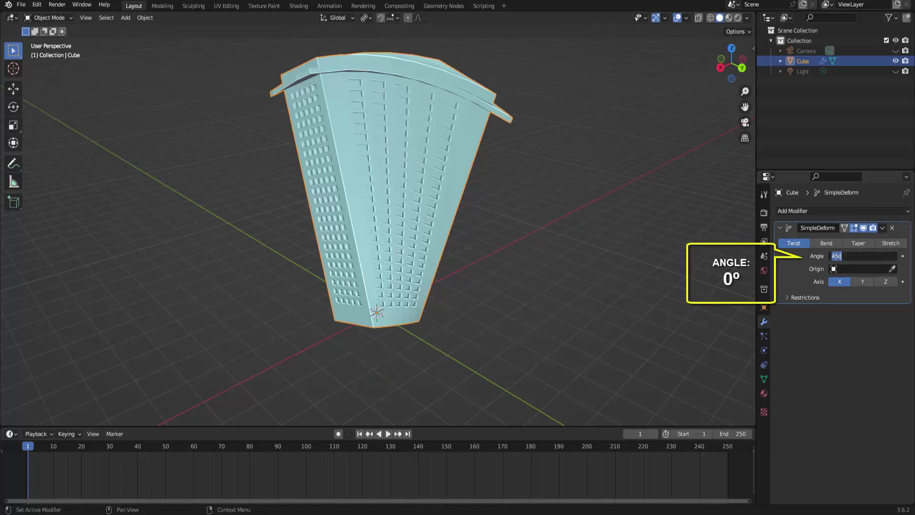
{"action": "type", "text": "0"}
{"action": "key", "text": "Return"}
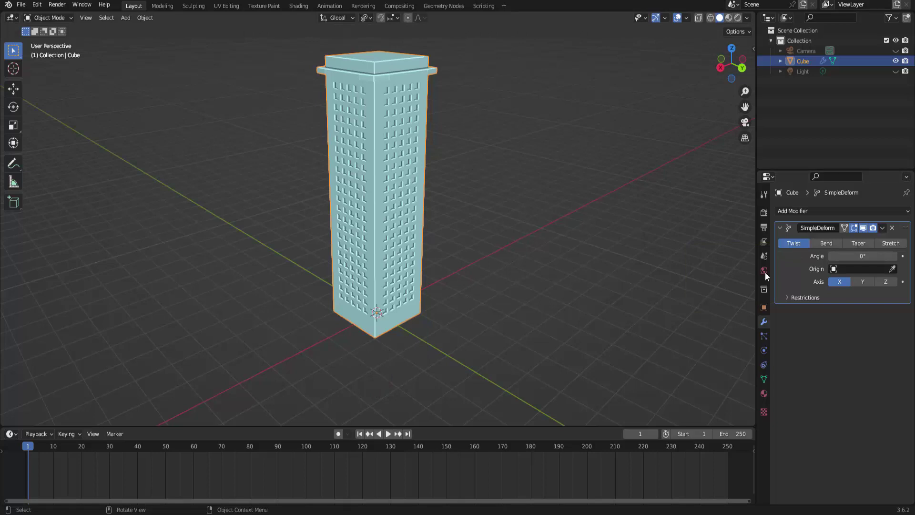
- Set the twist axis to Z and key Angle 0° at frame 1 and 256° at frame 30
{"action": "left_click", "coordinate": [887, 281]}
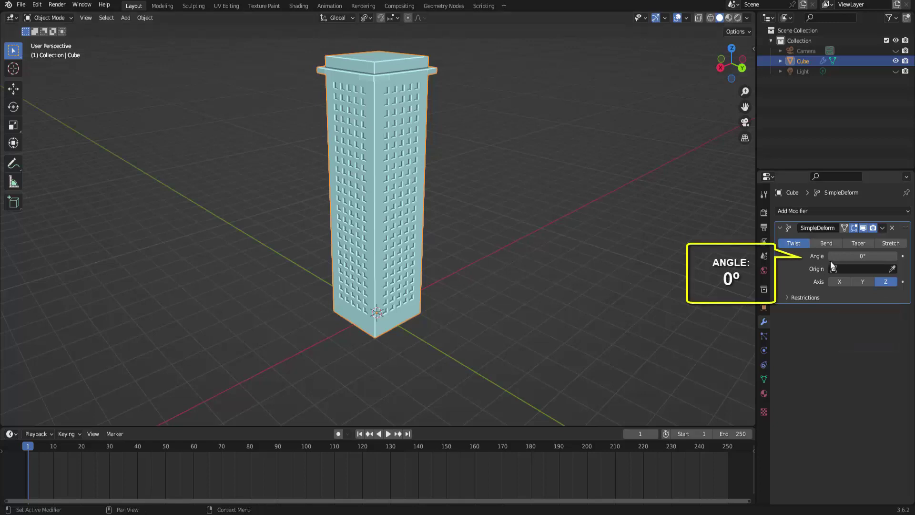
{"action": "right_click", "coordinate": [863, 255]}
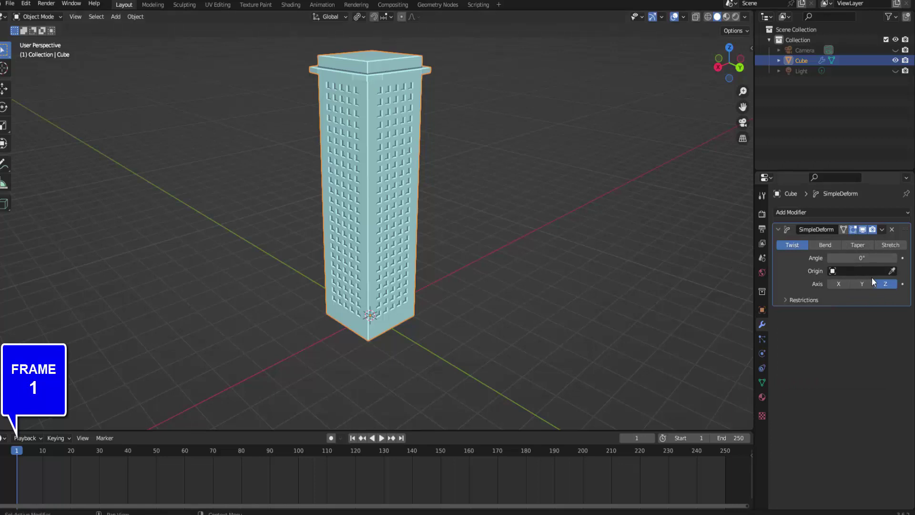
{"action": "left_click", "coordinate": [902, 258]}
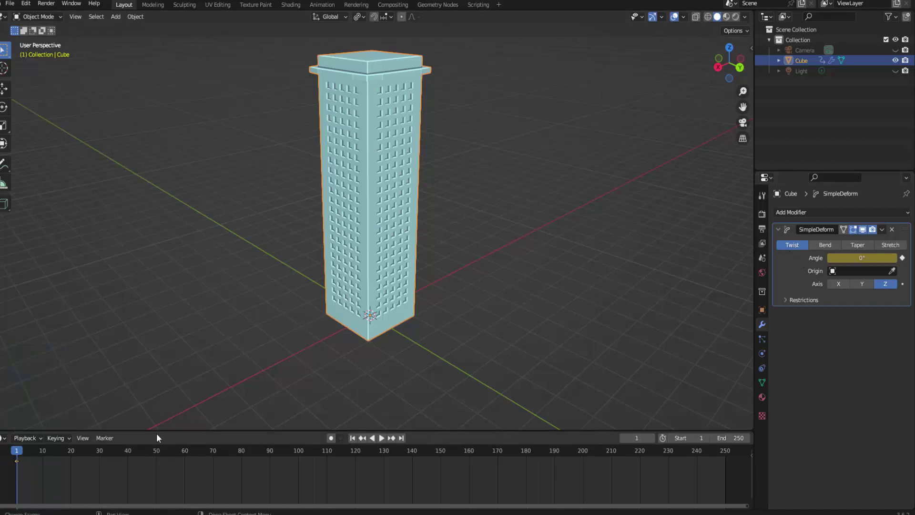
{"action": "left_click", "coordinate": [98, 449]}
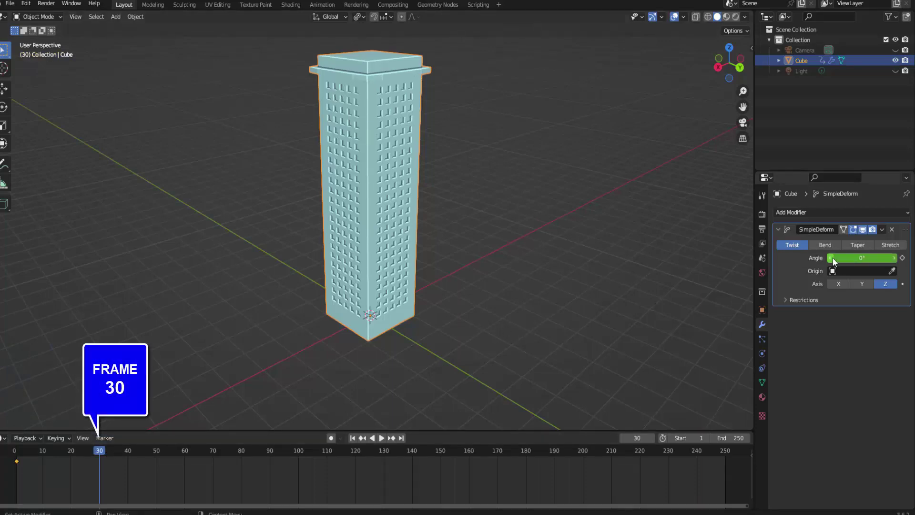
{"action": "left_click_drag", "start_coordinate": [833, 258], "coordinate": [863, 257]}
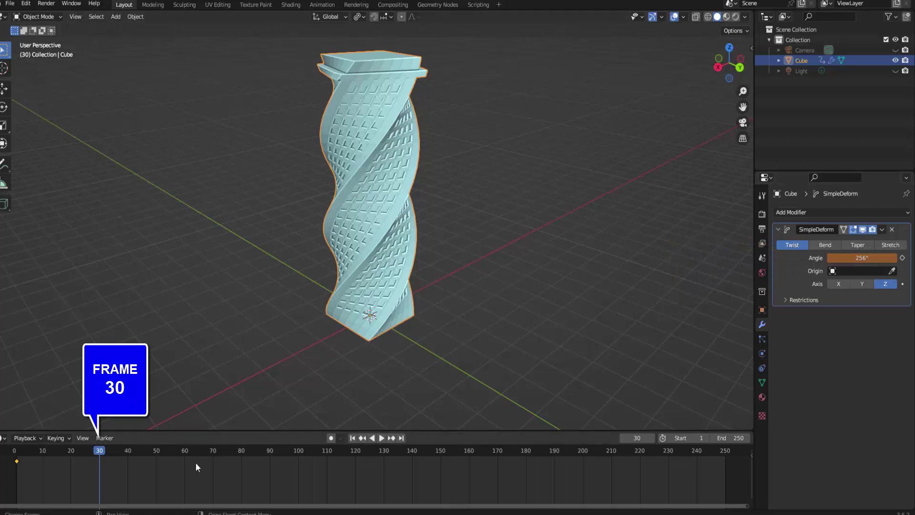
{"action": "left_click", "coordinate": [902, 258]}
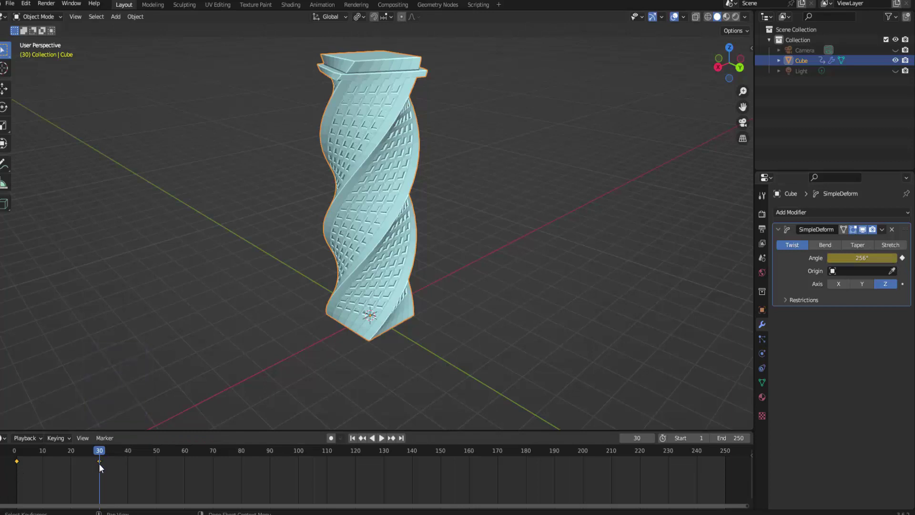
- Preview the twist from frame 1, then key a -175° twist Angle at frame 60
{"action": "left_click", "coordinate": [352, 437]}
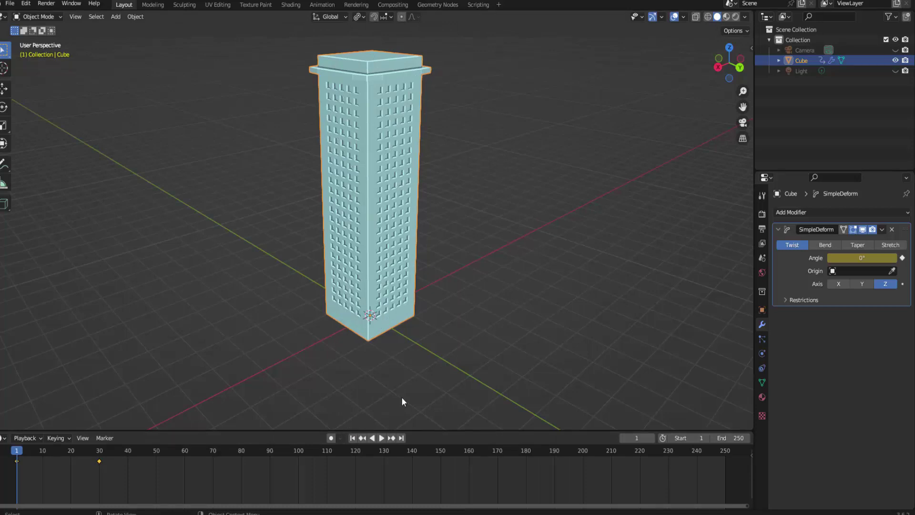
{"action": "left_click", "coordinate": [383, 439]}
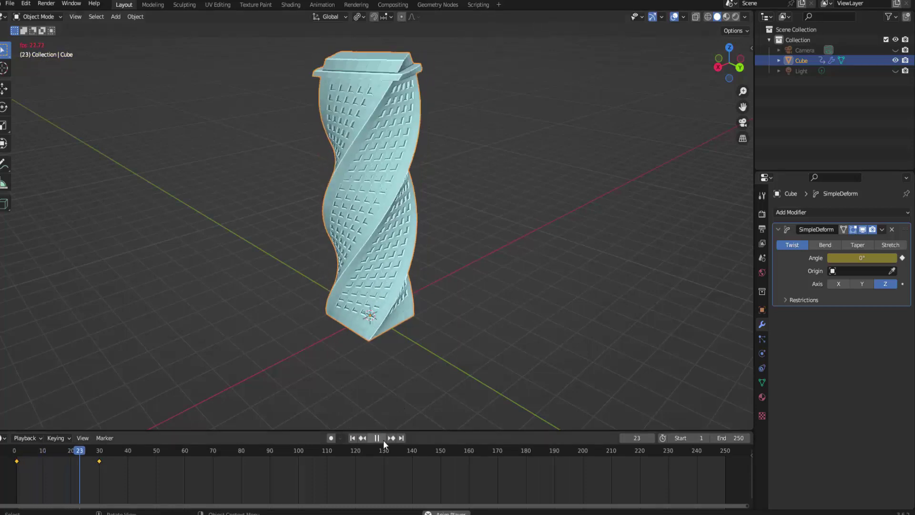
{"action": "left_click", "coordinate": [383, 440]}
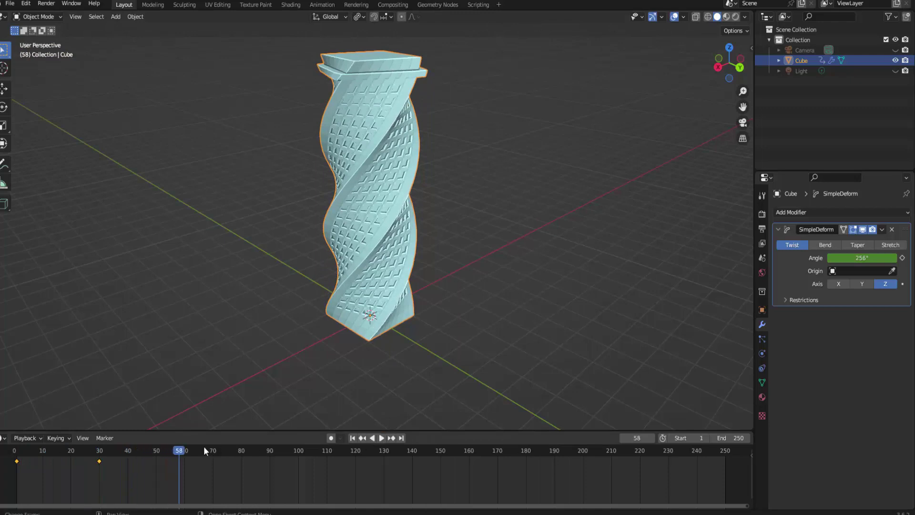
{"action": "left_click_drag", "start_coordinate": [184, 453], "coordinate": [185, 453]}
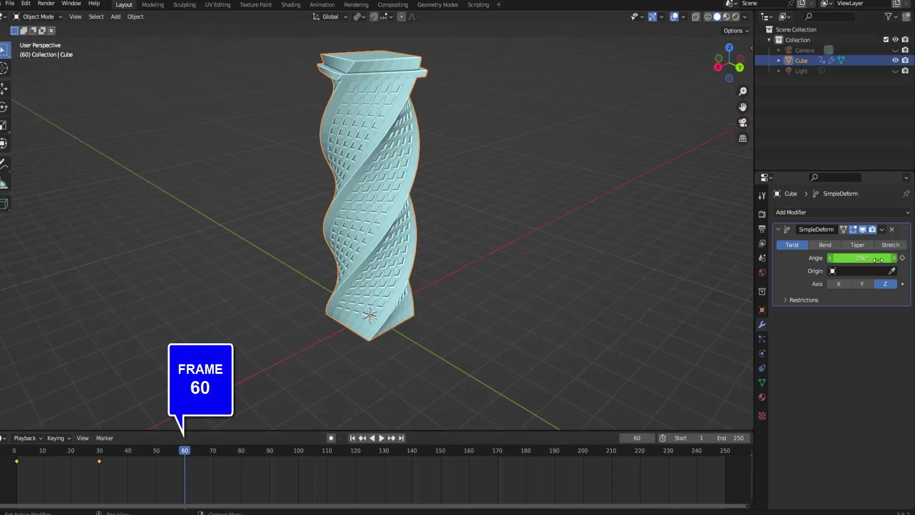
{"action": "left_click_drag", "start_coordinate": [861, 258], "coordinate": [758, 258]}
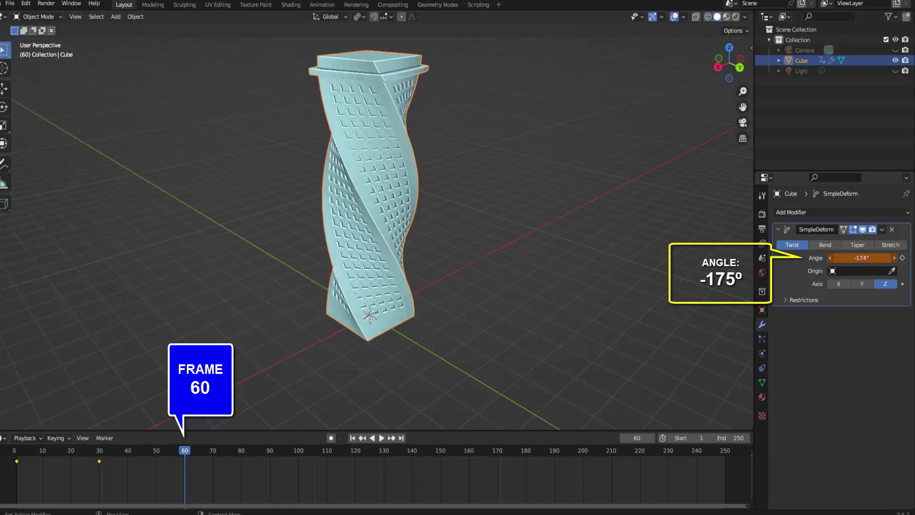
{"action": "left_click", "coordinate": [902, 257]}
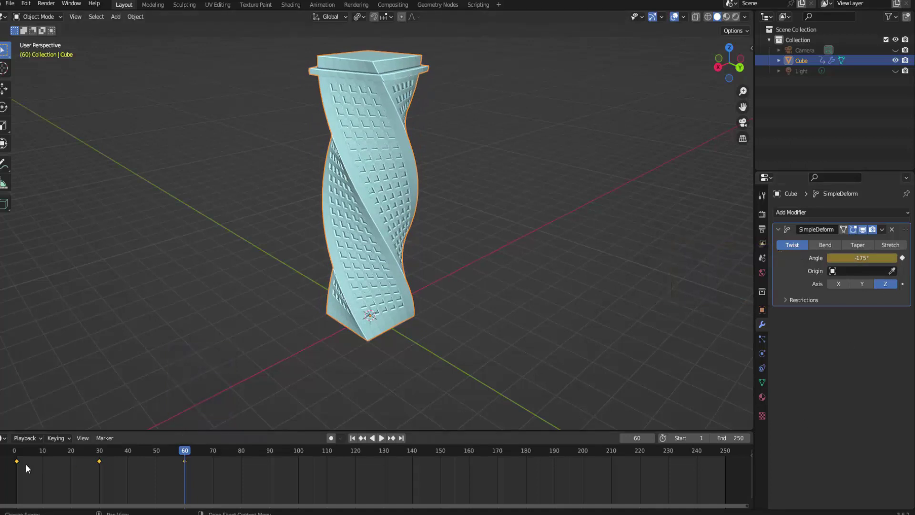
- Replay the twist animation, check the Angle at frame 80, and return to frame 1
{"action": "left_click", "coordinate": [352, 438]}
{"action": "left_click", "coordinate": [383, 438]}
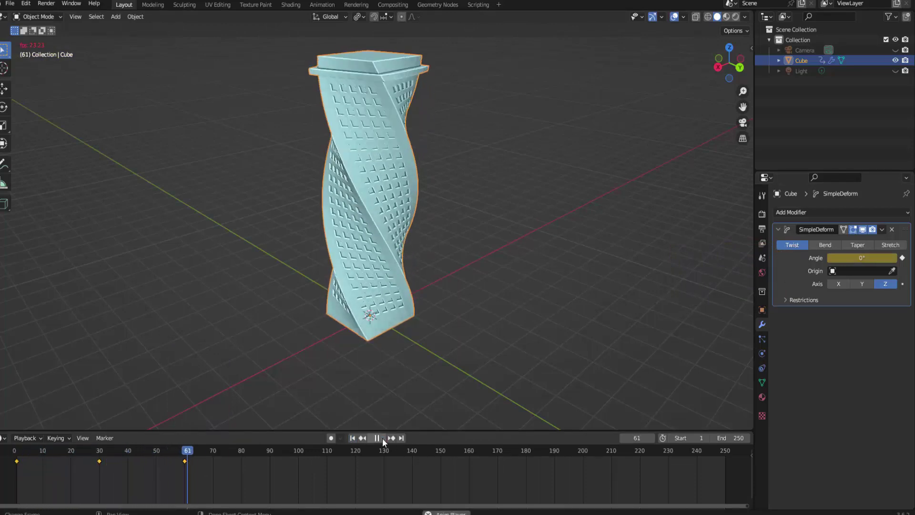
{"action": "left_click", "coordinate": [382, 438]}
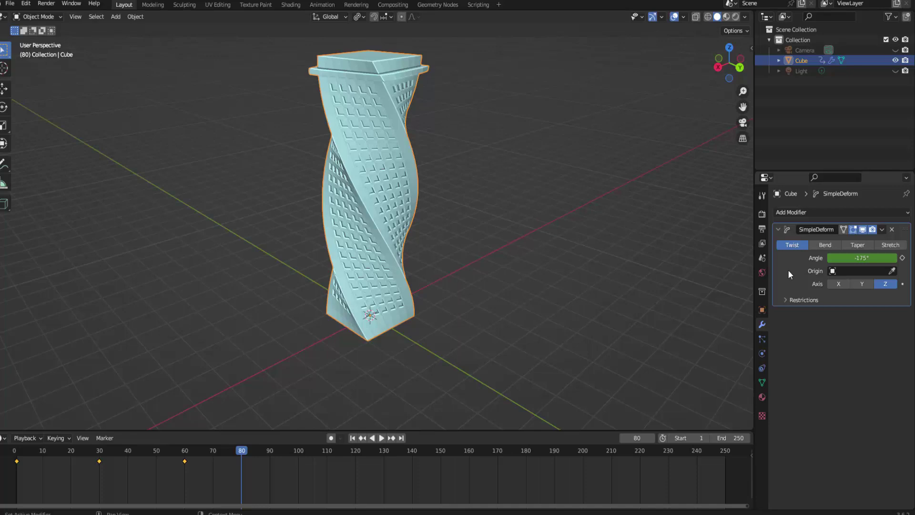
{"action": "left_click", "coordinate": [838, 257]}
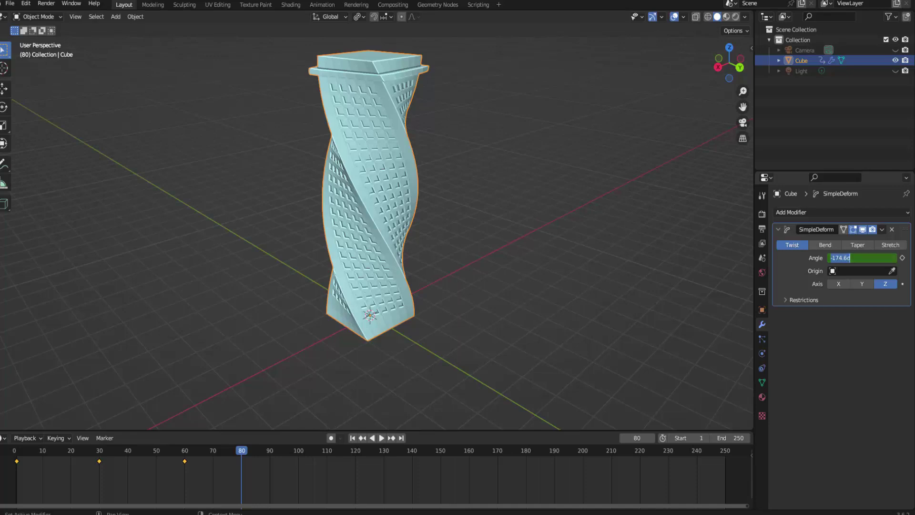
{"action": "left_click", "coordinate": [351, 439]}
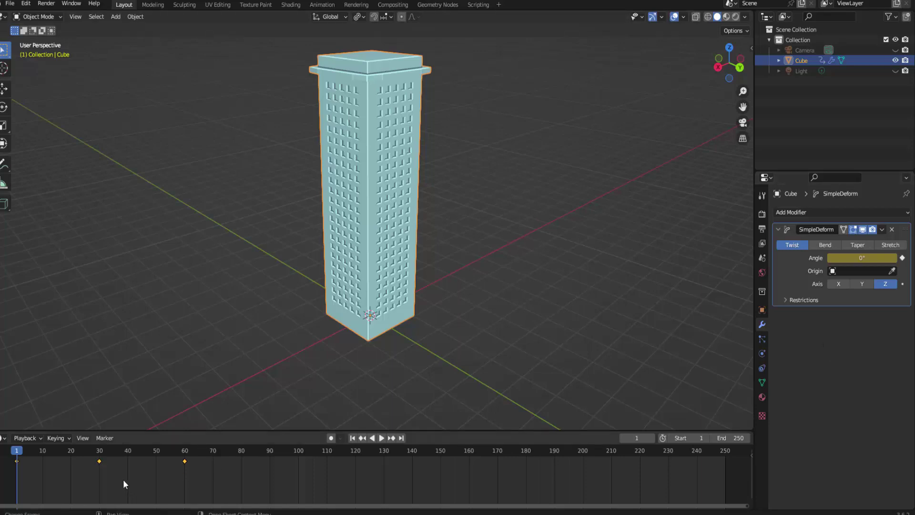
- Delete the twist keys, switch Simple Deform to Bend on X, and key Angle 0° at frame 1
{"action": "key", "text": "x"}
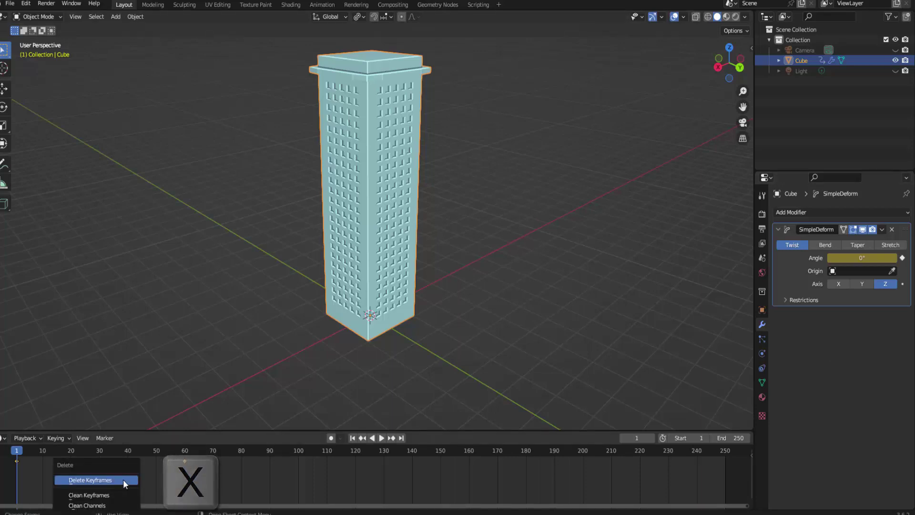
{"action": "left_click", "coordinate": [123, 479]}
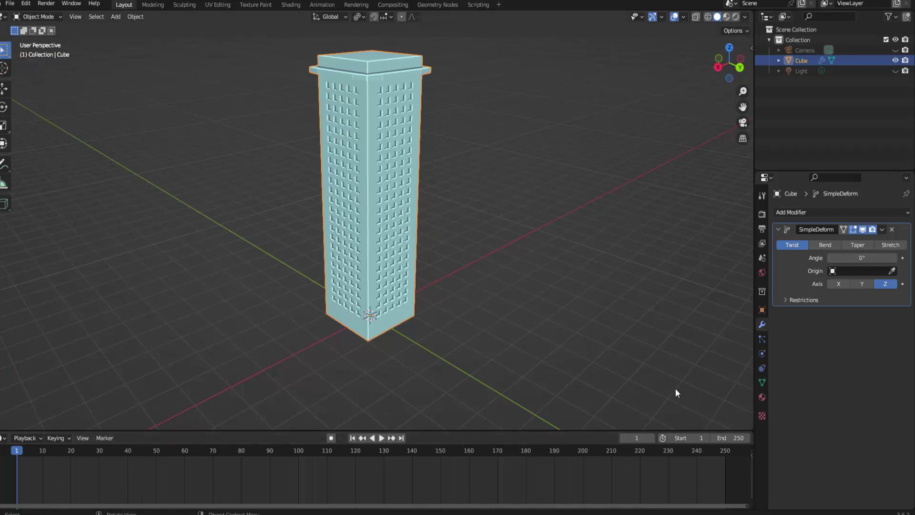
{"action": "left_click", "coordinate": [822, 244]}
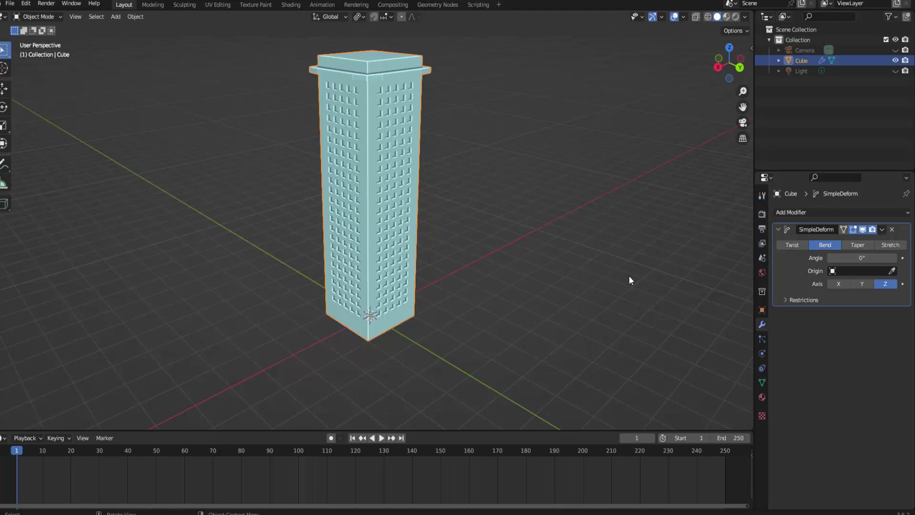
{"action": "left_click", "coordinate": [834, 283]}
{"action": "mouse_move", "coordinate": [859, 257]}
{"action": "left_mouse_down"}
{"action": "mouse_move", "coordinate": [895, 257]}
{"action": "mouse_move", "coordinate": [839, 257]}
{"action": "mouse_move", "coordinate": [881, 257]}
{"action": "mouse_move", "coordinate": [853, 257]}
{"action": "left_mouse_up"}
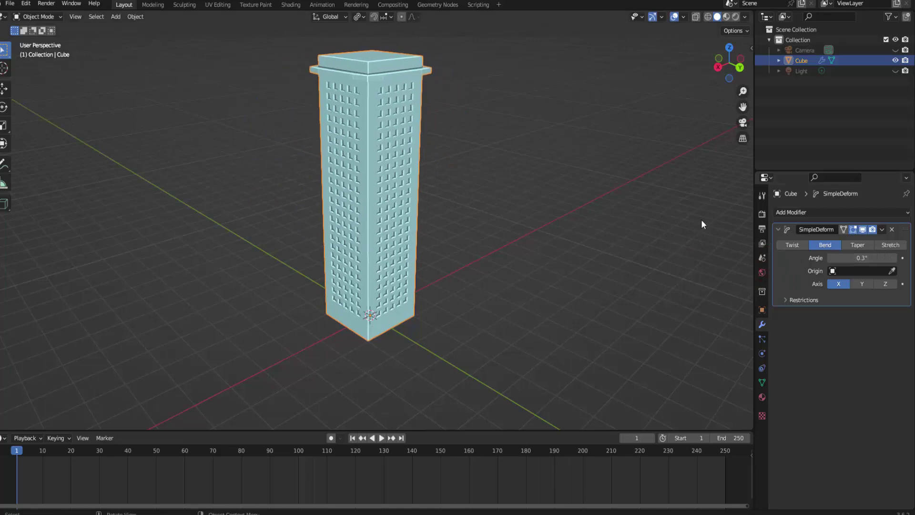
{"action": "type", "text": "0"}
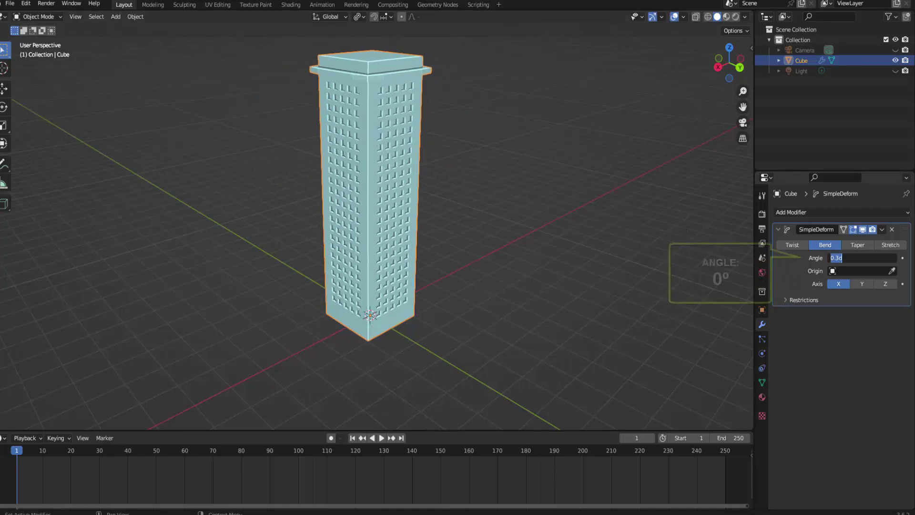
{"action": "key", "text": "Return"}
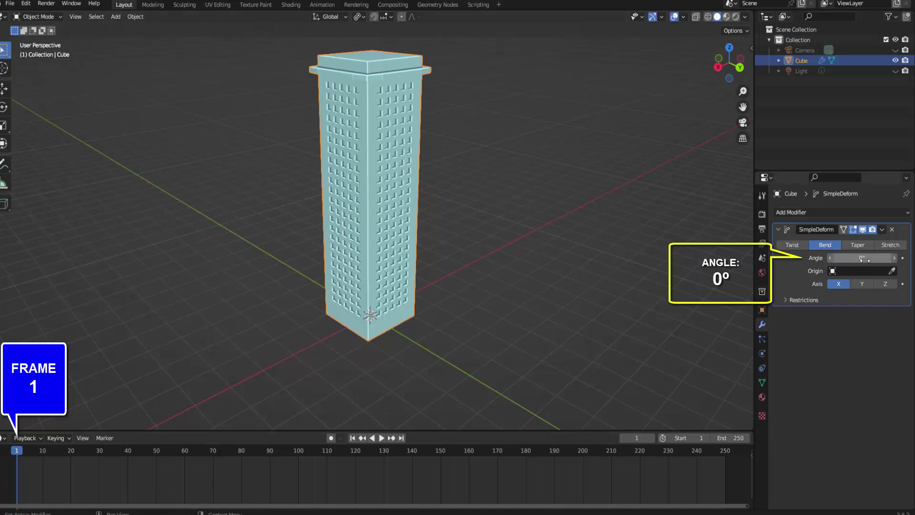
{"action": "left_click", "coordinate": [903, 258]}
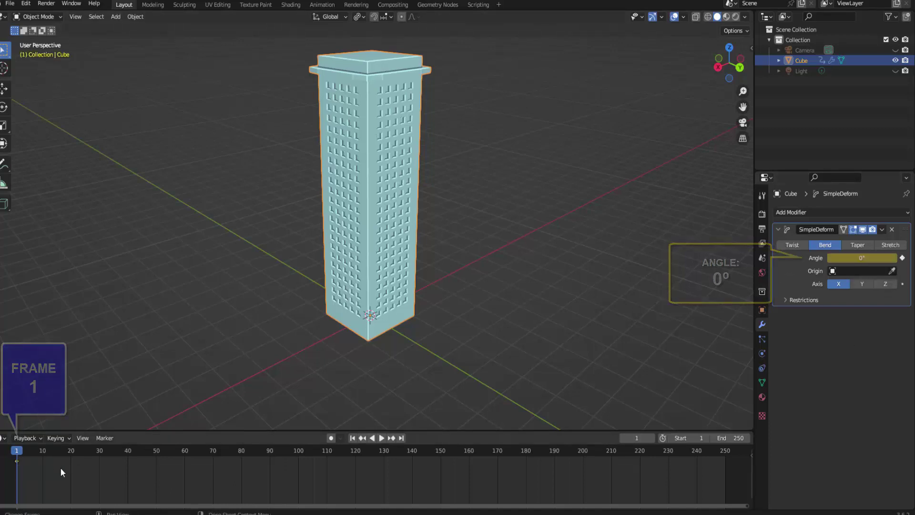
- Key the bend Angle at 105° on frame 30 and -101° on frame 60
{"action": "left_click", "coordinate": [99, 453]}
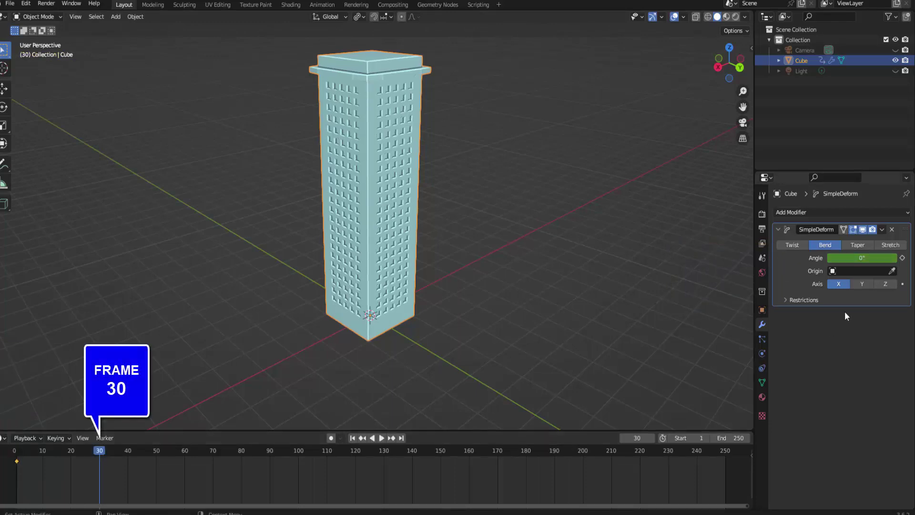
{"action": "mouse_move", "coordinate": [842, 259]}
{"action": "left_mouse_down"}
{"action": "mouse_move", "coordinate": [886, 258]}
{"action": "mouse_move", "coordinate": [865, 258]}
{"action": "left_mouse_up"}
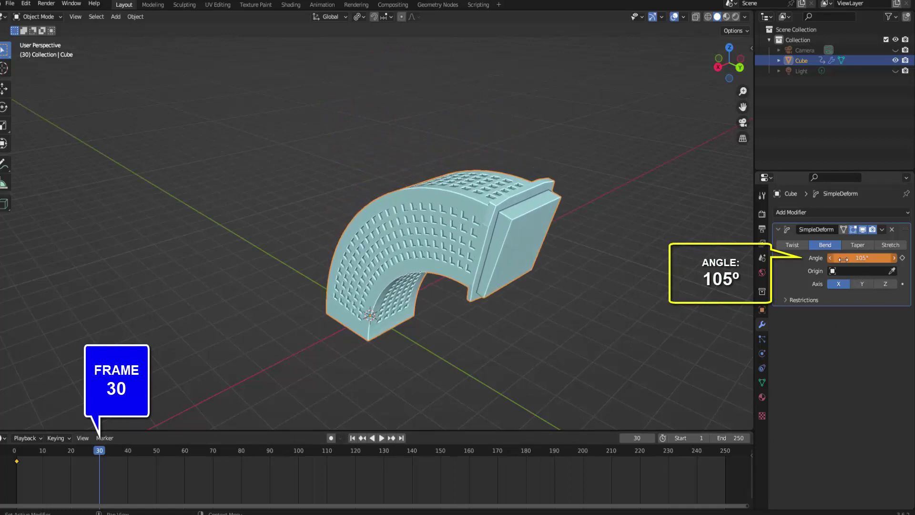
{"action": "left_click", "coordinate": [901, 257]}
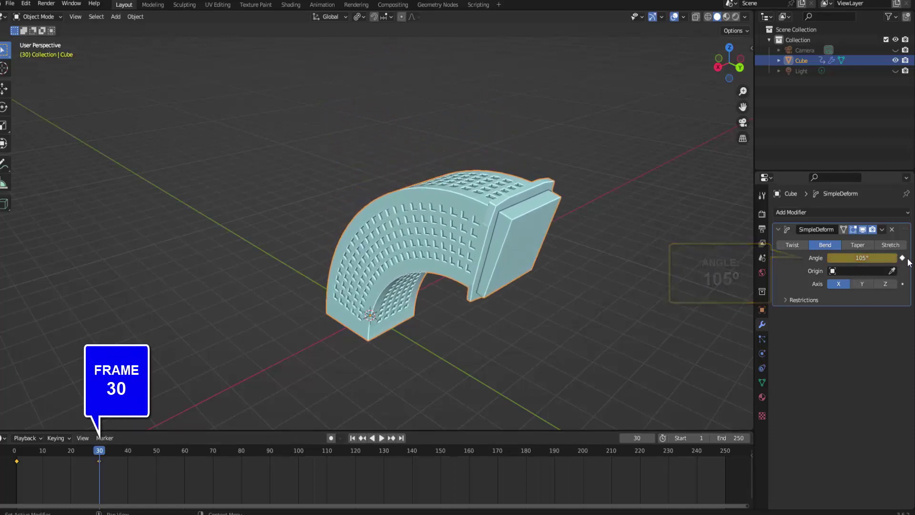
{"action": "left_click", "coordinate": [185, 451]}
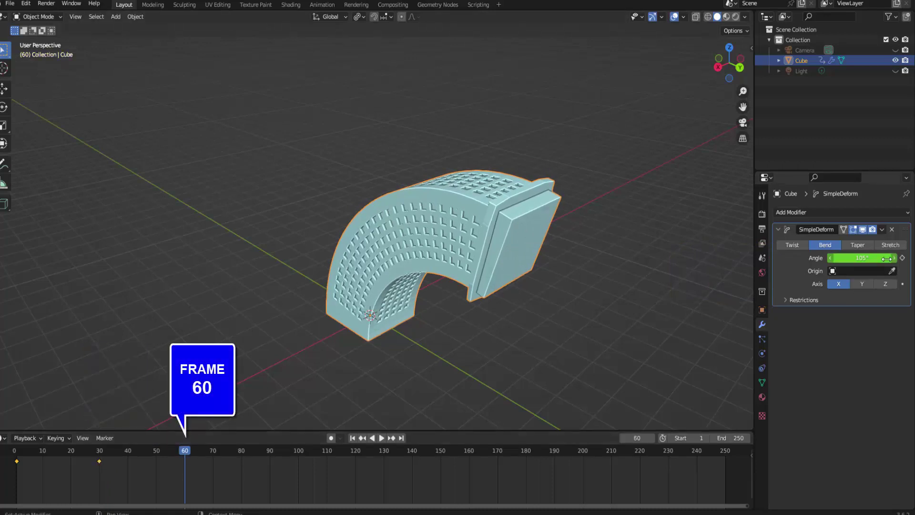
{"action": "left_click_drag", "start_coordinate": [882, 259], "coordinate": [802, 258]}
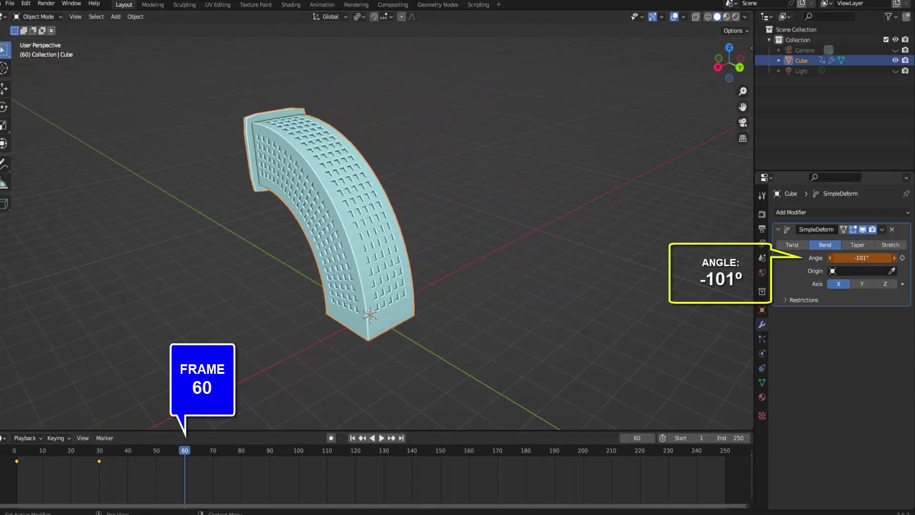
{"action": "left_click", "coordinate": [902, 258]}
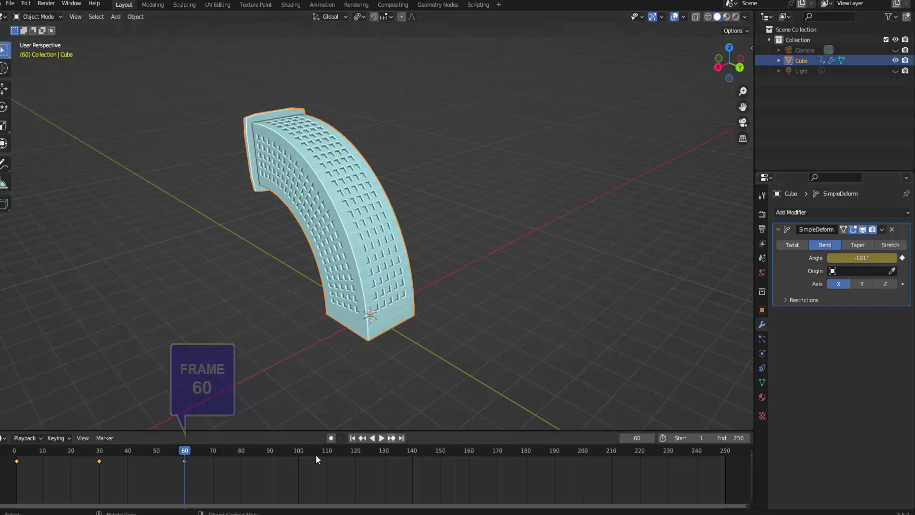
- Play the bend animation from the start and return to frame 1
{"action": "left_click", "coordinate": [353, 438]}
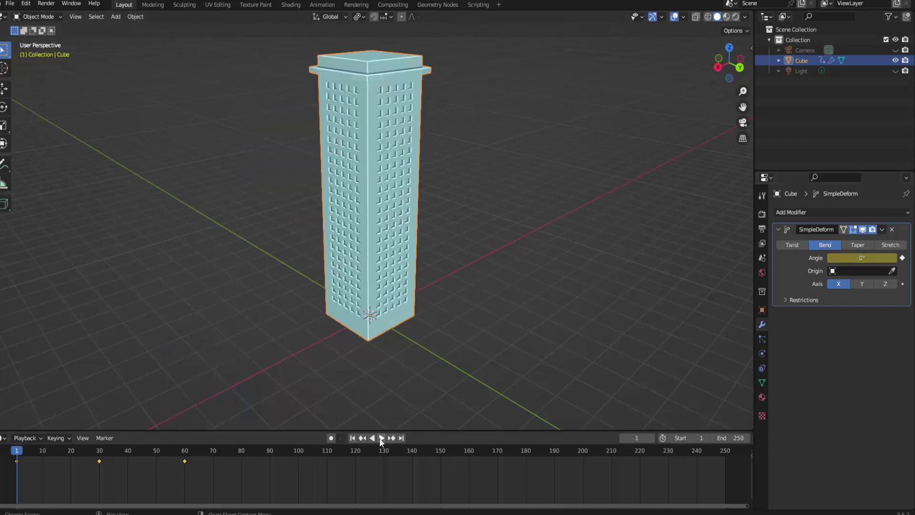
{"action": "left_click", "coordinate": [381, 438]}
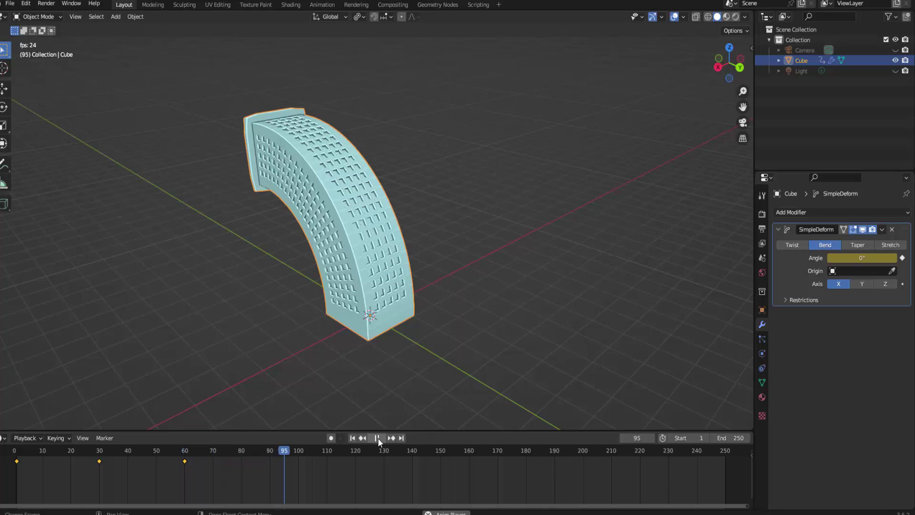
{"action": "left_click", "coordinate": [378, 438]}
{"action": "left_click", "coordinate": [352, 438]}
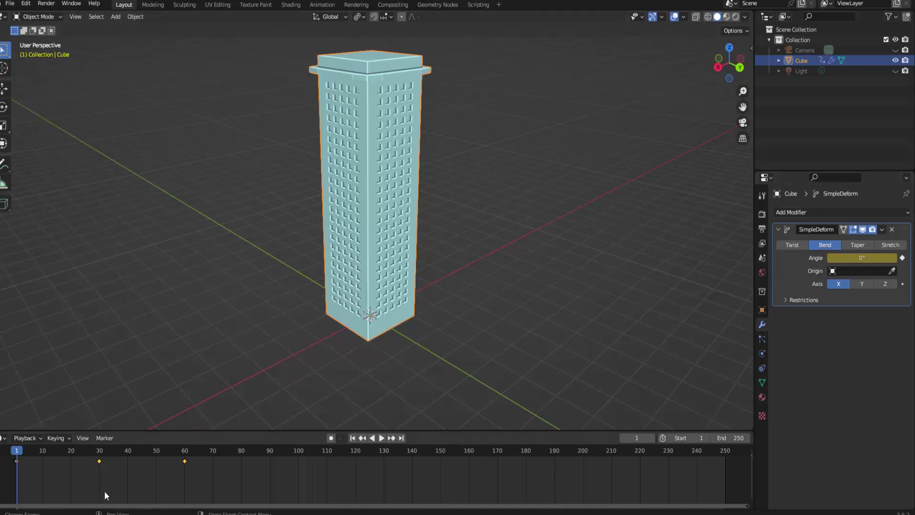
- Delete the bend keyframes, switch Simple Deform to Taper, and set Factor to -0.130
{"action": "key", "text": "x"}
{"action": "left_click", "coordinate": [133, 484]}
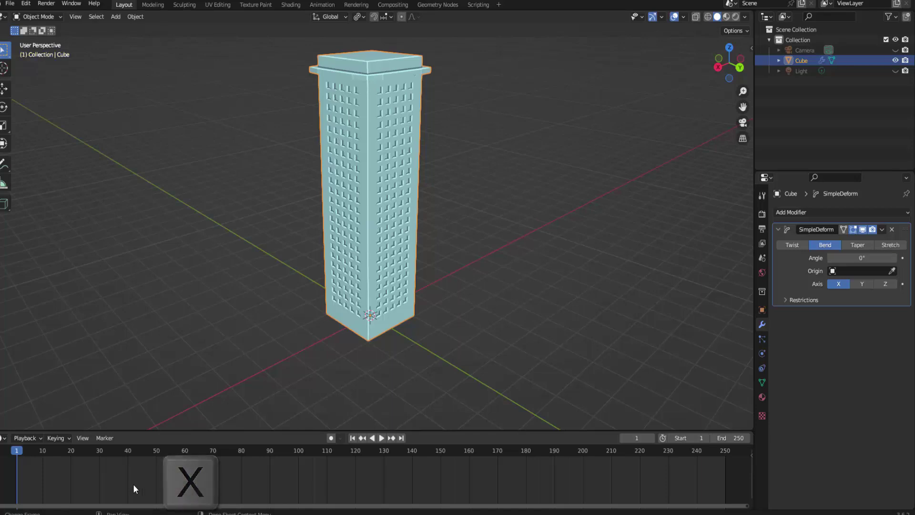
{"action": "left_click", "coordinate": [857, 245]}
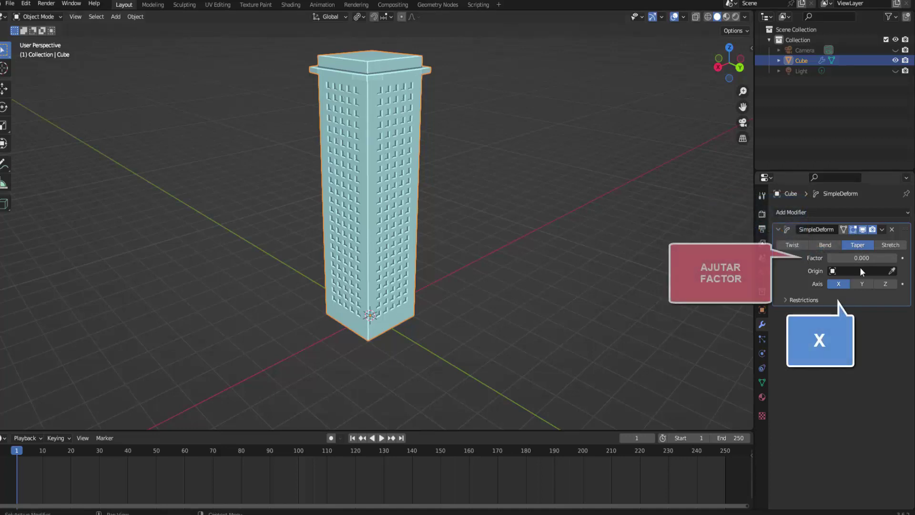
{"action": "mouse_move", "coordinate": [862, 258]}
{"action": "left_mouse_down"}
{"action": "mouse_move", "coordinate": [895, 258]}
{"action": "mouse_move", "coordinate": [839, 258]}
{"action": "mouse_move", "coordinate": [876, 258]}
{"action": "mouse_move", "coordinate": [855, 258]}
{"action": "mouse_move", "coordinate": [863, 258]}
{"action": "left_mouse_up"}
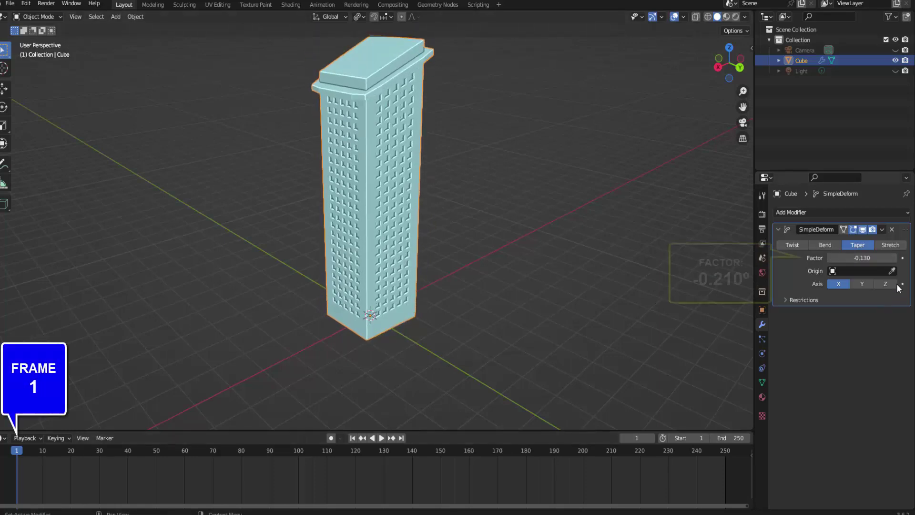
- Key the taper Factor at -0.130 on frame 1 and 0.210 on frame 40
{"action": "left_click", "coordinate": [902, 258]}
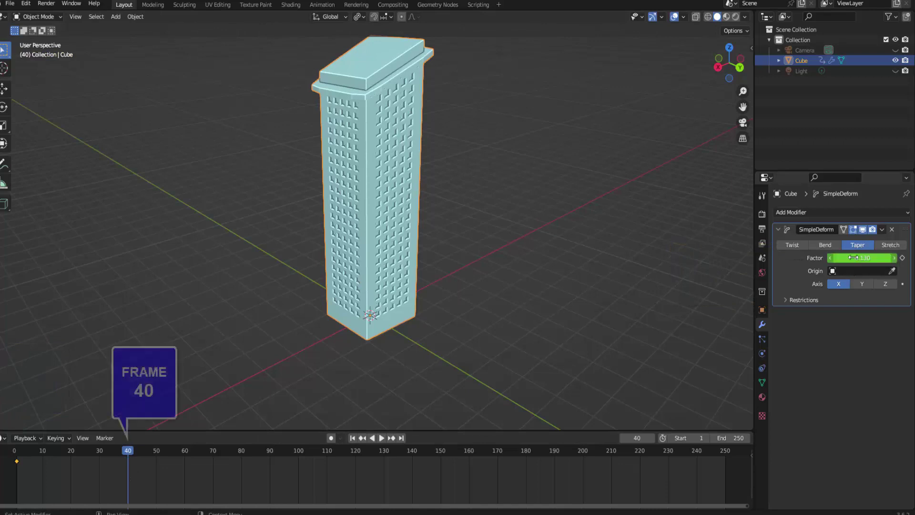
{"action": "left_click_drag", "start_coordinate": [857, 258], "coordinate": [895, 258]}
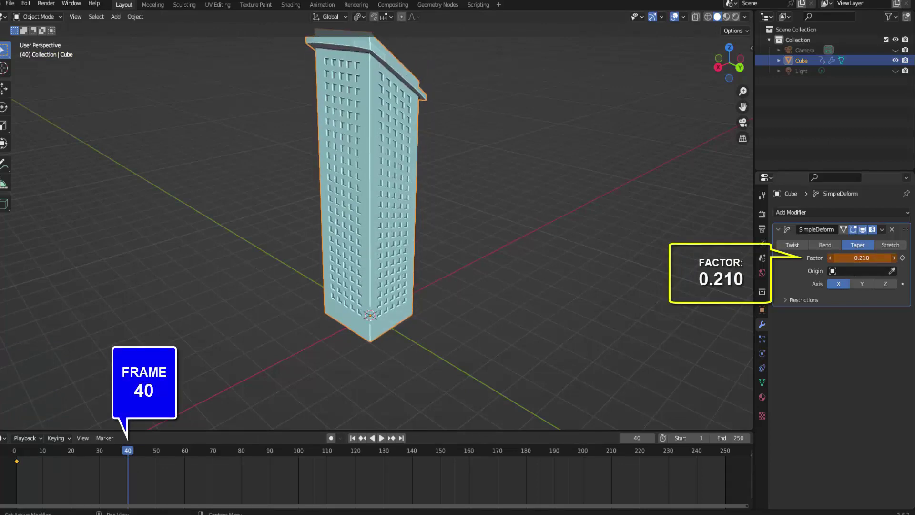
{"action": "left_click", "coordinate": [901, 258]}
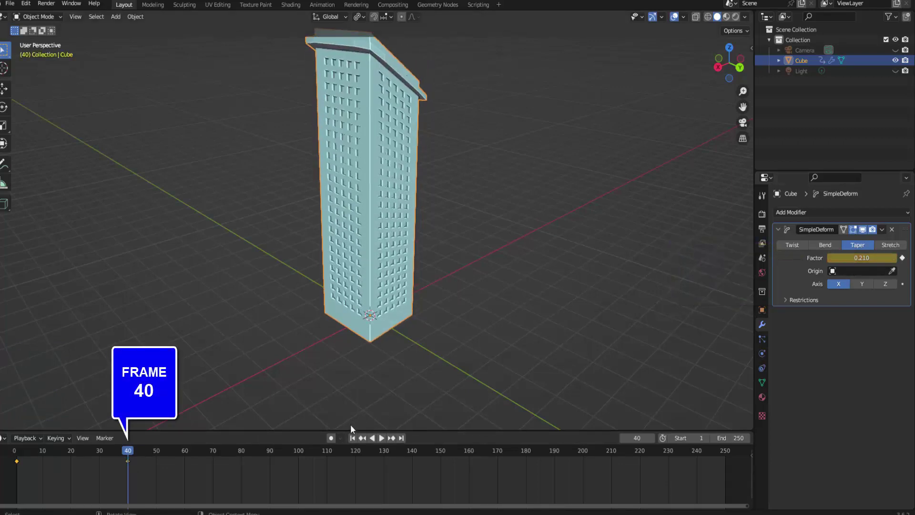
- Play the taper animation from frame 1, then orbit around the tower
{"action": "left_click", "coordinate": [354, 439]}
{"action": "left_click", "coordinate": [382, 439]}
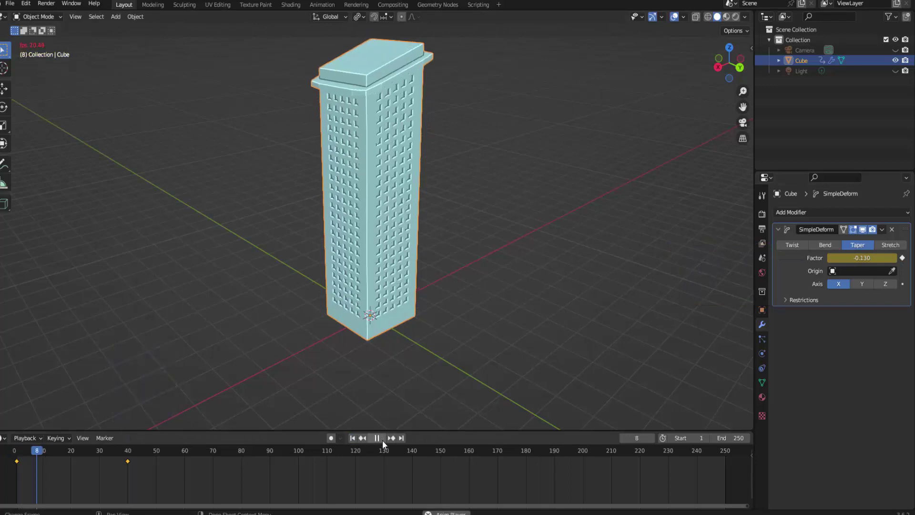
{"action": "left_click", "coordinate": [371, 443]}
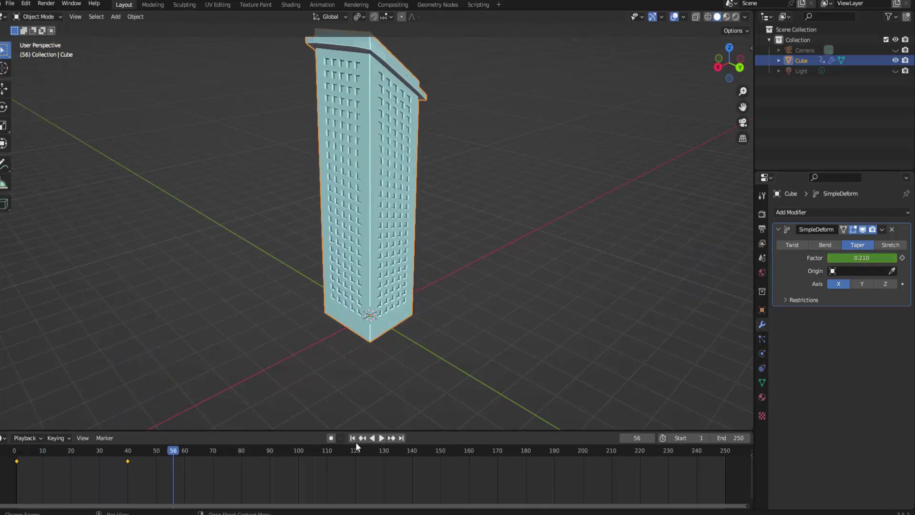
{"action": "left_click", "coordinate": [355, 441]}
{"action": "middle_click_drag", "start_coordinate": [654, 282], "coordinate": [629, 284]}
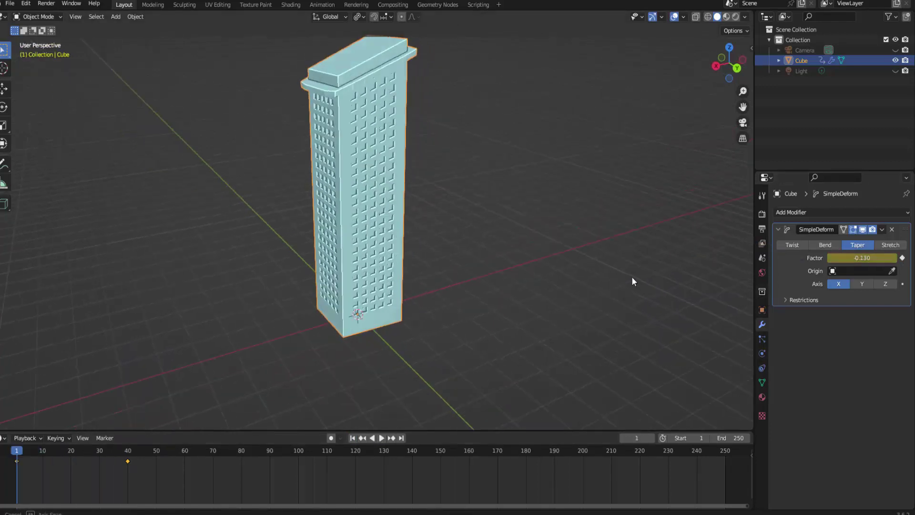
- Delete the taper keyframes, switch Simple Deform to Stretch, and try Factor values before returning to 0
{"action": "key", "text": "x"}
{"action": "left_click", "coordinate": [70, 473]}
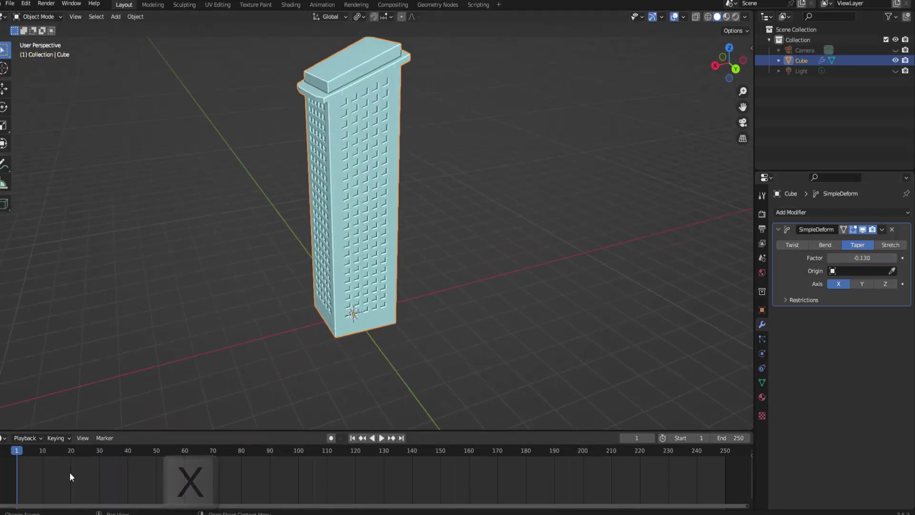
{"action": "left_click", "coordinate": [888, 245]}
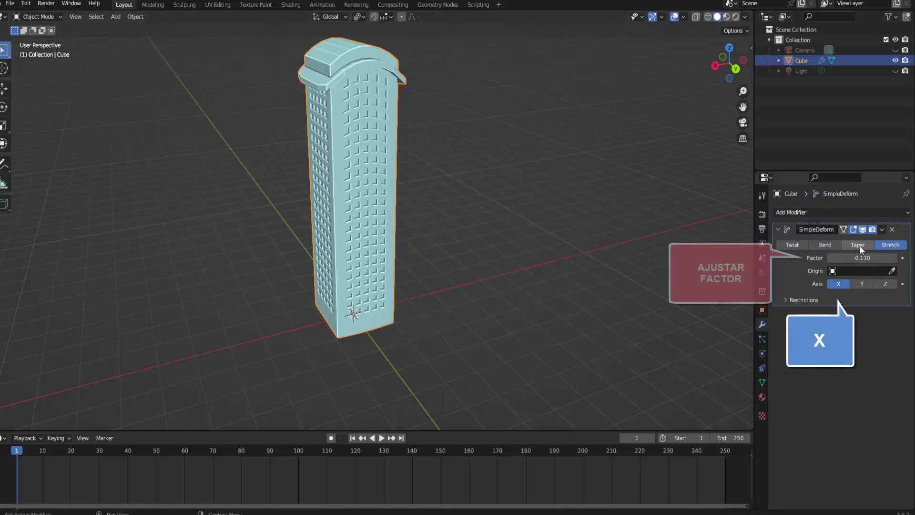
{"action": "mouse_move", "coordinate": [861, 257]}
{"action": "left_mouse_down"}
{"action": "mouse_move", "coordinate": [848, 257]}
{"action": "mouse_move", "coordinate": [876, 258]}
{"action": "mouse_move", "coordinate": [867, 257]}
{"action": "left_mouse_up"}
{"action": "mouse_move", "coordinate": [861, 258]}
{"action": "left_mouse_down"}
{"action": "mouse_move", "coordinate": [882, 258]}
{"action": "mouse_move", "coordinate": [865, 258]}
{"action": "left_mouse_up"}
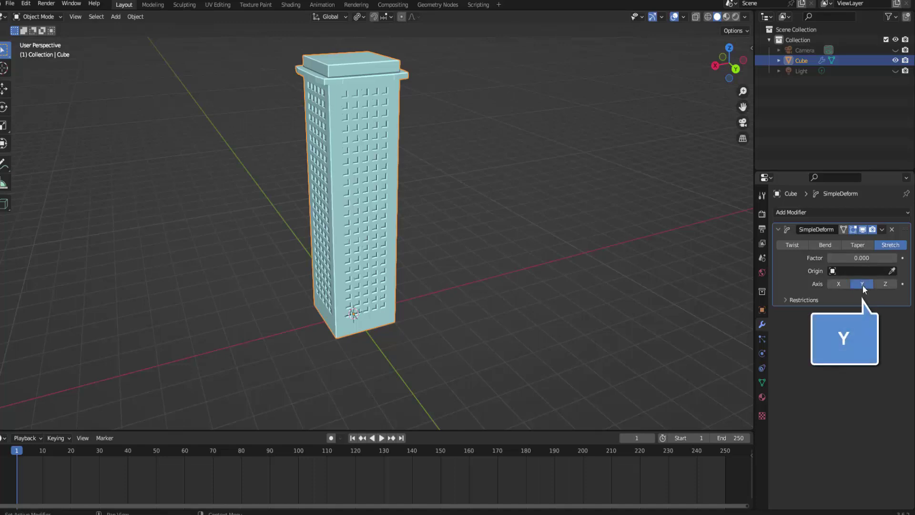
{"action": "mouse_move", "coordinate": [863, 257]}
{"action": "left_mouse_down"}
{"action": "mouse_move", "coordinate": [882, 257]}
{"action": "mouse_move", "coordinate": [838, 258]}
{"action": "left_mouse_up"}
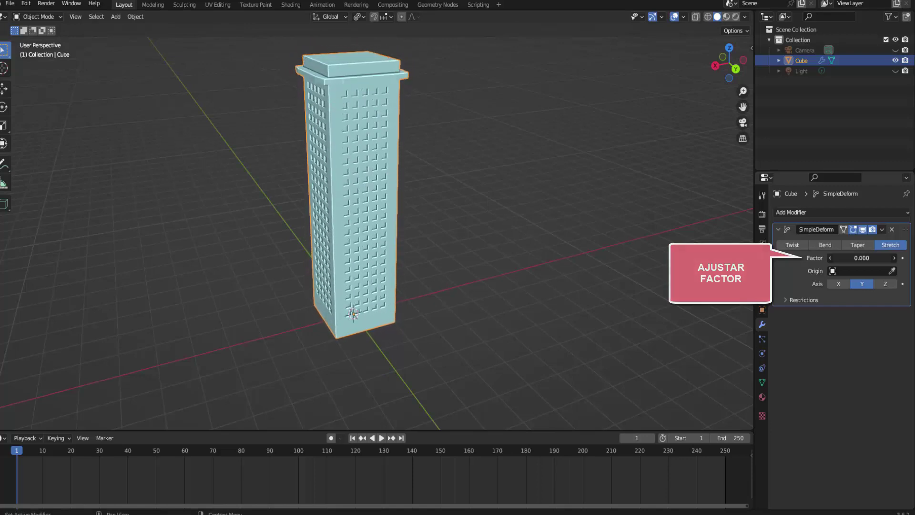
- Set the stretch axis to Z with Factor 0.070, then orbit to inspect the flared tower
{"action": "left_click", "coordinate": [882, 284]}
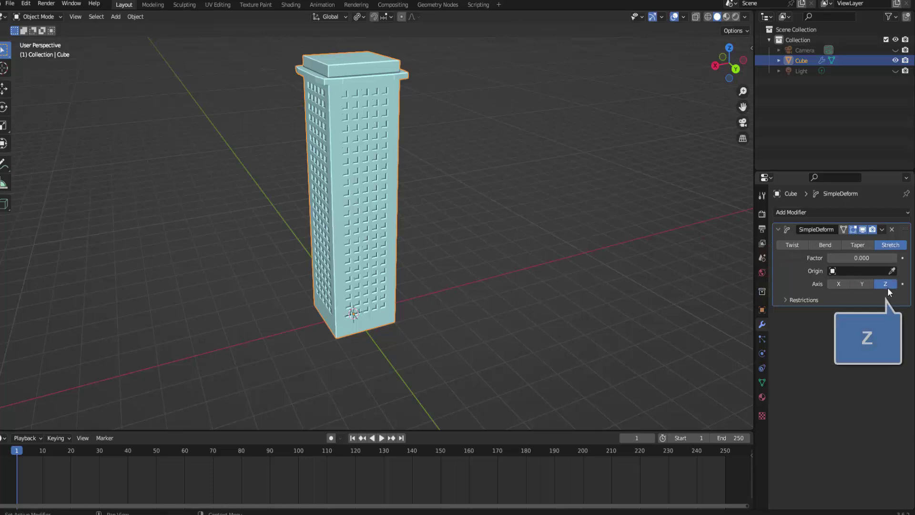
{"action": "mouse_move", "coordinate": [862, 258]}
{"action": "left_mouse_down"}
{"action": "mouse_move", "coordinate": [881, 258]}
{"action": "mouse_move", "coordinate": [839, 258]}
{"action": "mouse_move", "coordinate": [861, 258]}
{"action": "left_mouse_up"}
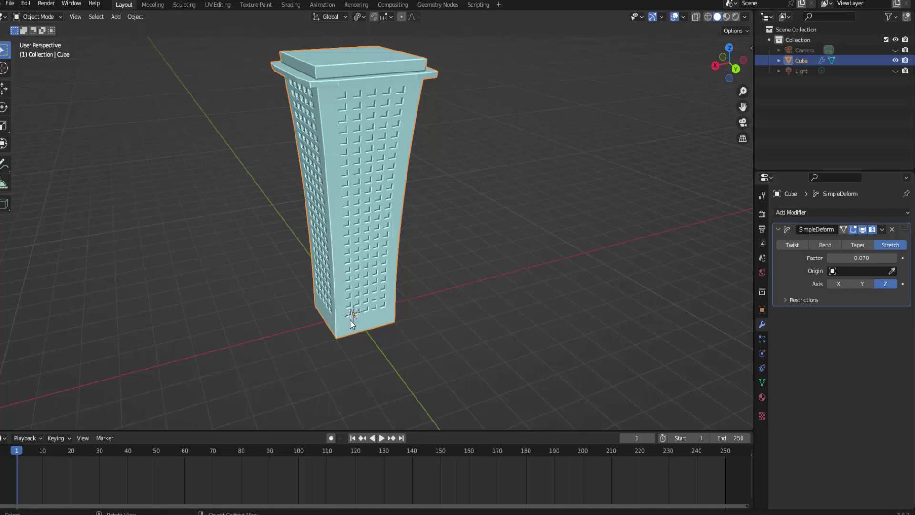
{"action": "mouse_move", "coordinate": [510, 224]}
{"action": "middle_mouse_down"}
{"action": "mouse_move", "coordinate": [539, 309]}
{"action": "mouse_move", "coordinate": [542, 290]}
{"action": "mouse_move", "coordinate": [556, 285]}
{"action": "mouse_move", "coordinate": [548, 291]}
{"action": "middle_mouse_up"}
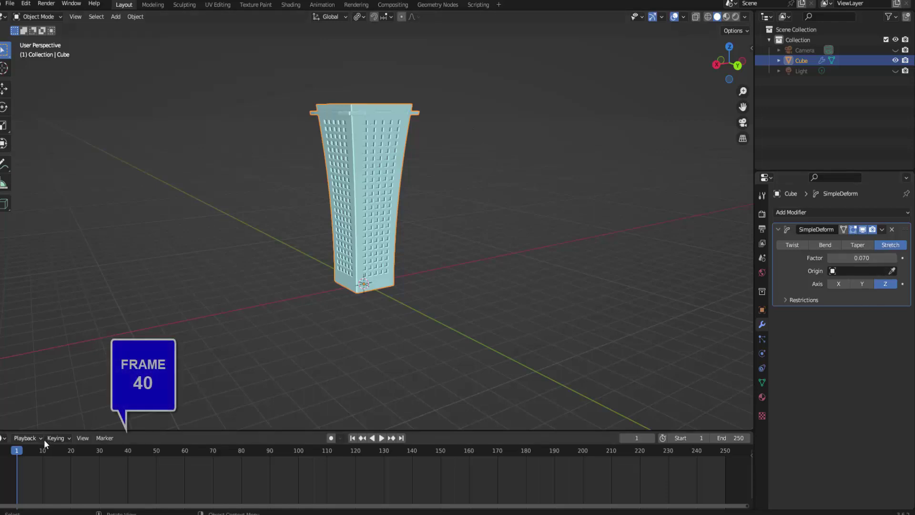
- Key the stretch Factor at 0.070 on frame 40 and 0.360 on frame 90, then set -0.110 at frame 140
{"action": "left_click", "coordinate": [128, 455]}
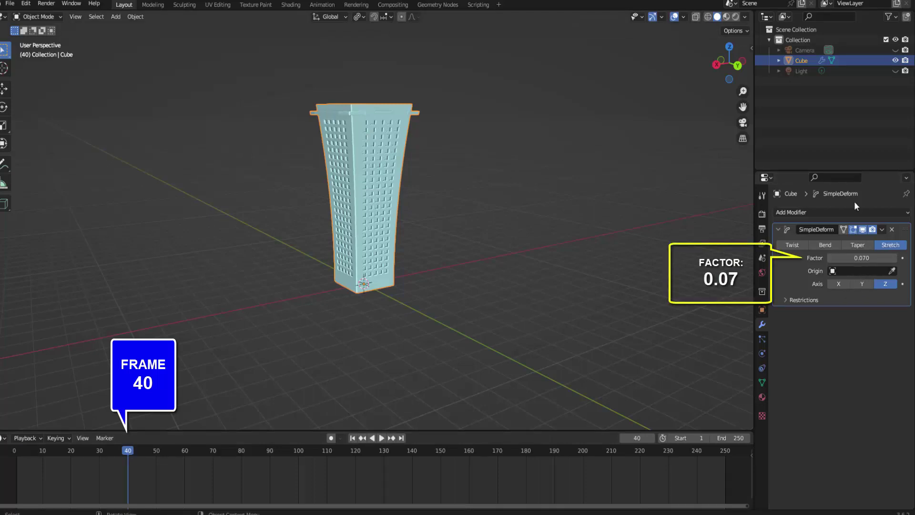
{"action": "left_click", "coordinate": [902, 258]}
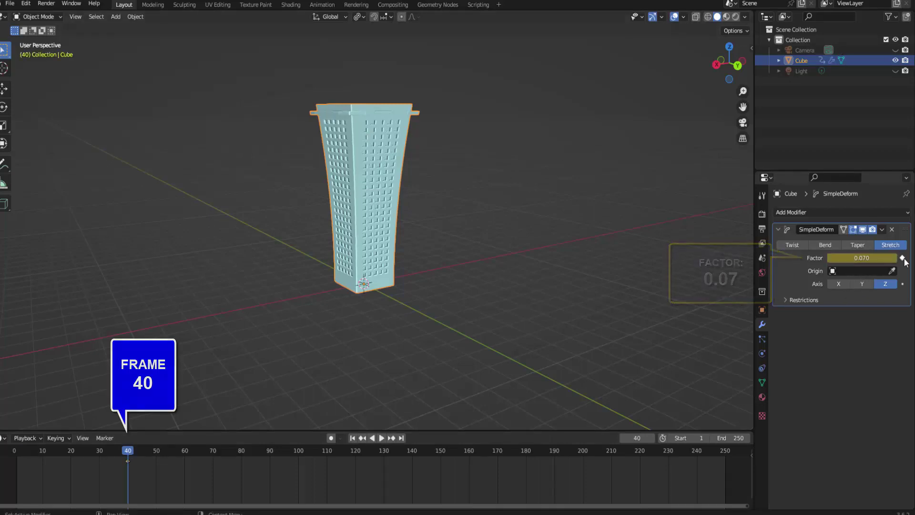
{"action": "left_click", "coordinate": [269, 456]}
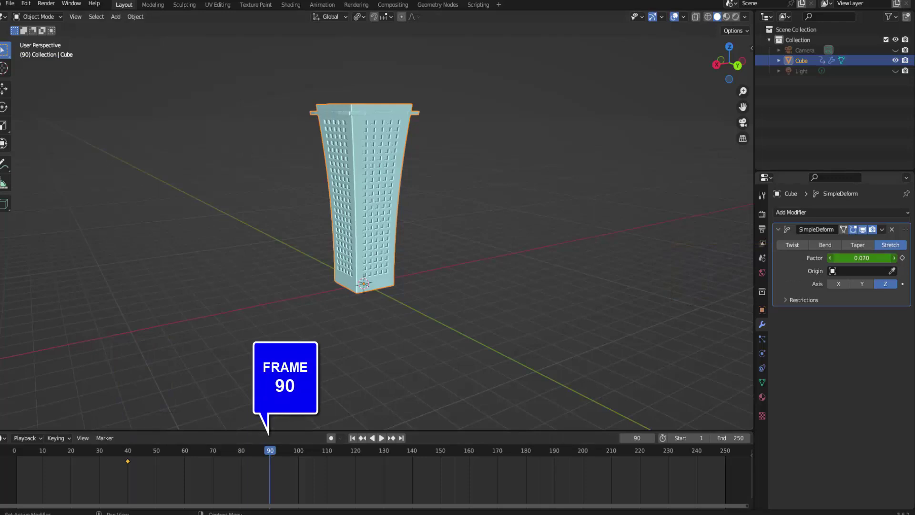
{"action": "left_click_drag", "start_coordinate": [861, 258], "coordinate": [886, 258]}
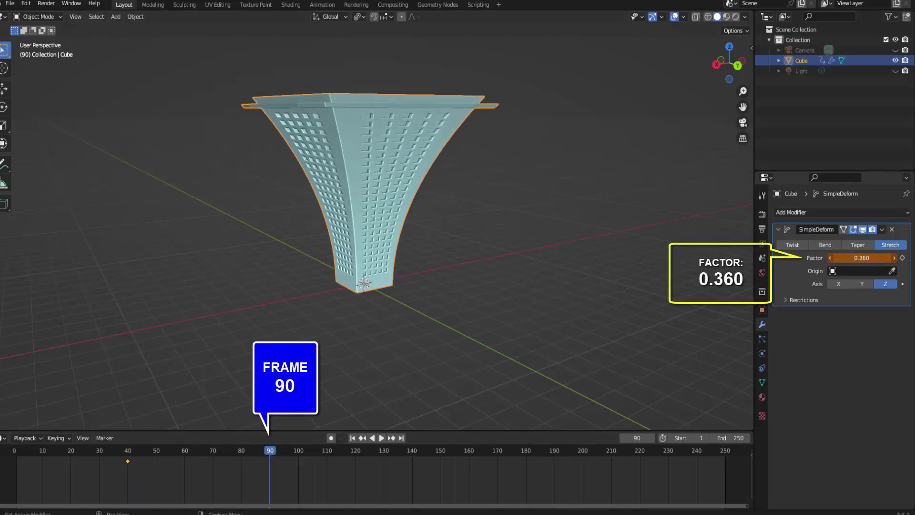
{"action": "left_click", "coordinate": [902, 258]}
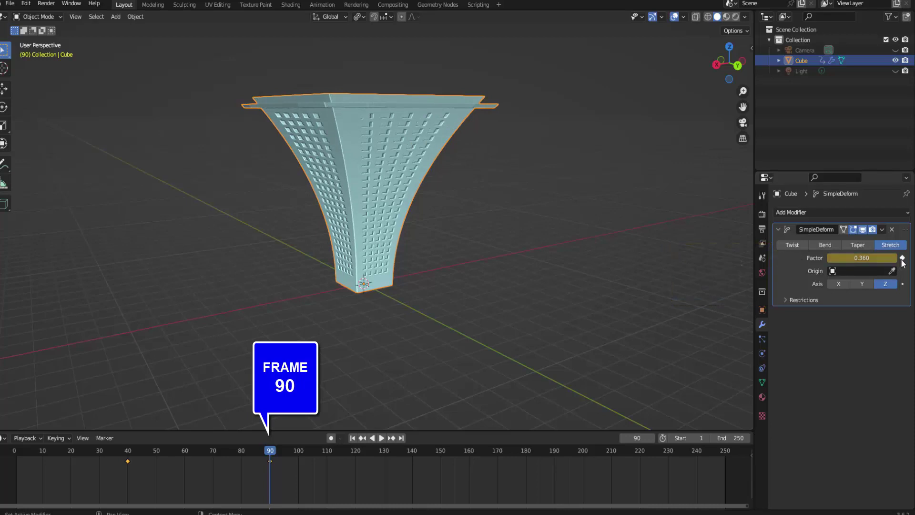
{"action": "left_click", "coordinate": [413, 453]}
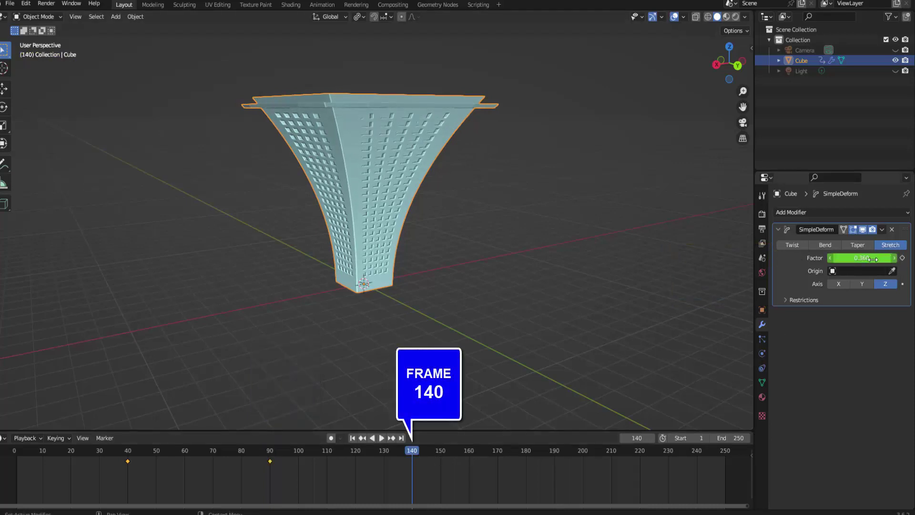
{"action": "left_click_drag", "start_coordinate": [872, 259], "coordinate": [800, 259]}
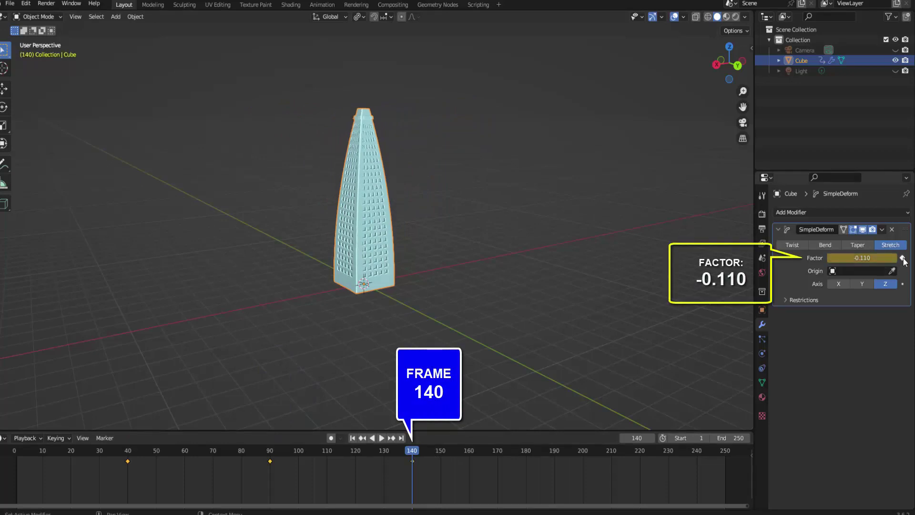
- Play the stretch animation from the first frame through frame 149
{"action": "left_click", "coordinate": [353, 438]}
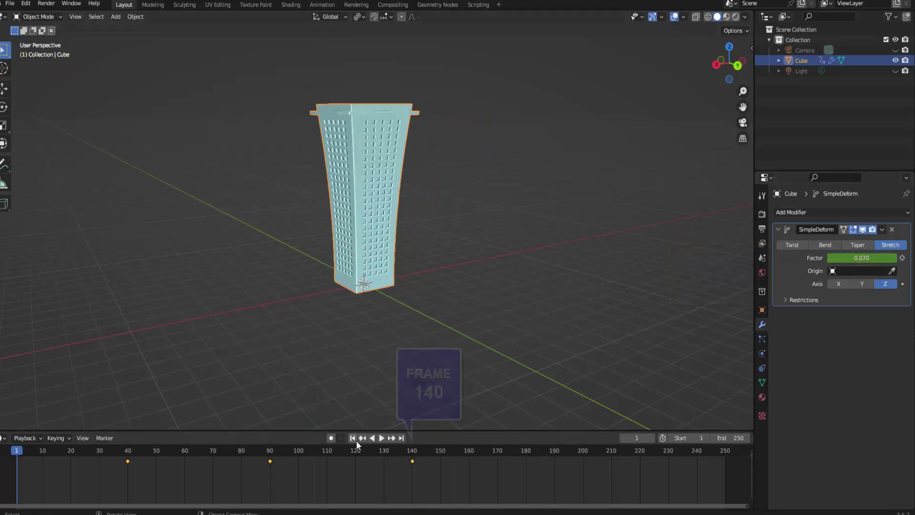
{"action": "left_click", "coordinate": [382, 438]}
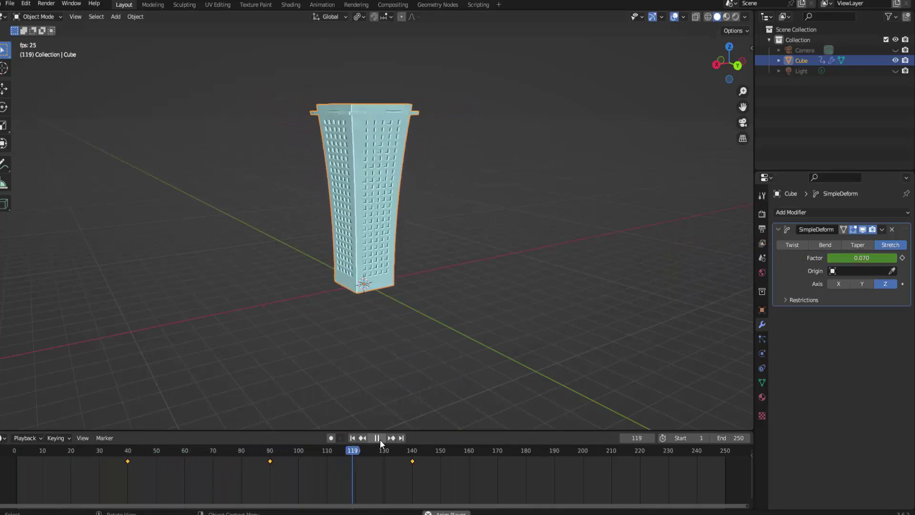
{"action": "left_click", "coordinate": [379, 440]}
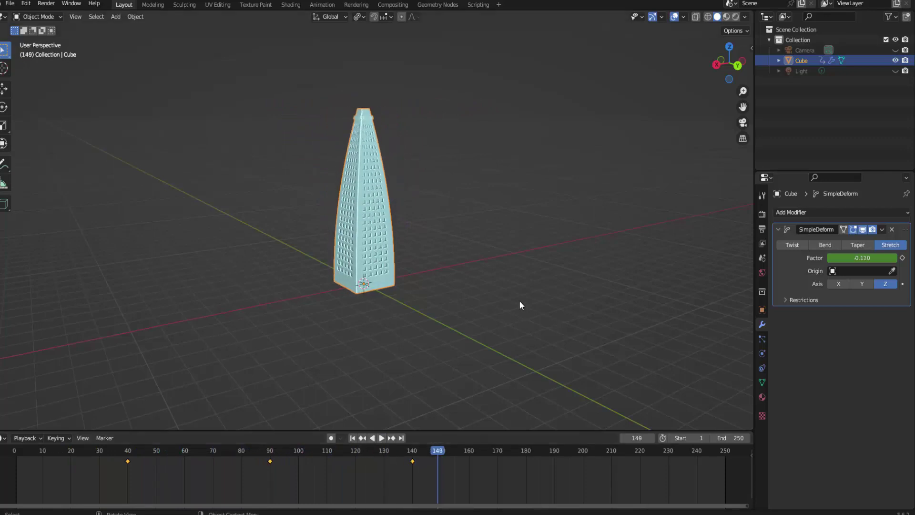
{"action": "scroll", "coordinate": [519, 305], "scroll_direction": "up", "scroll_amount": 3}
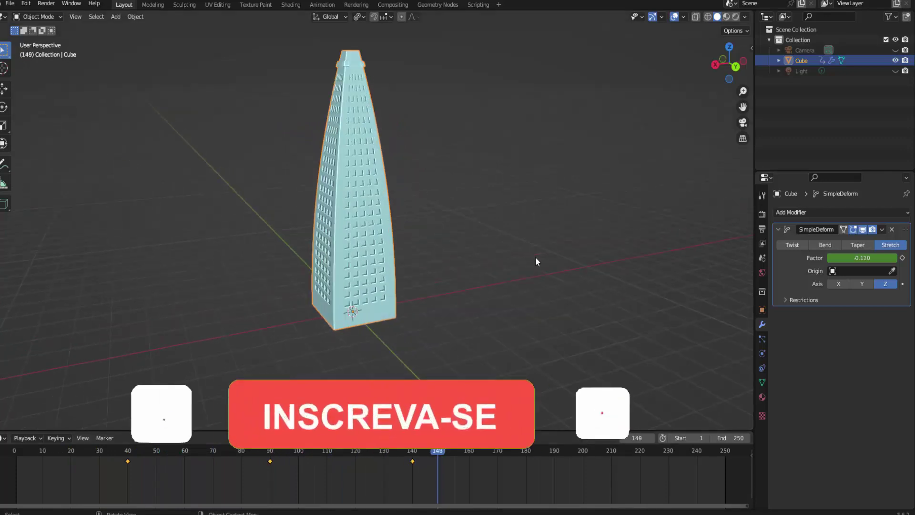